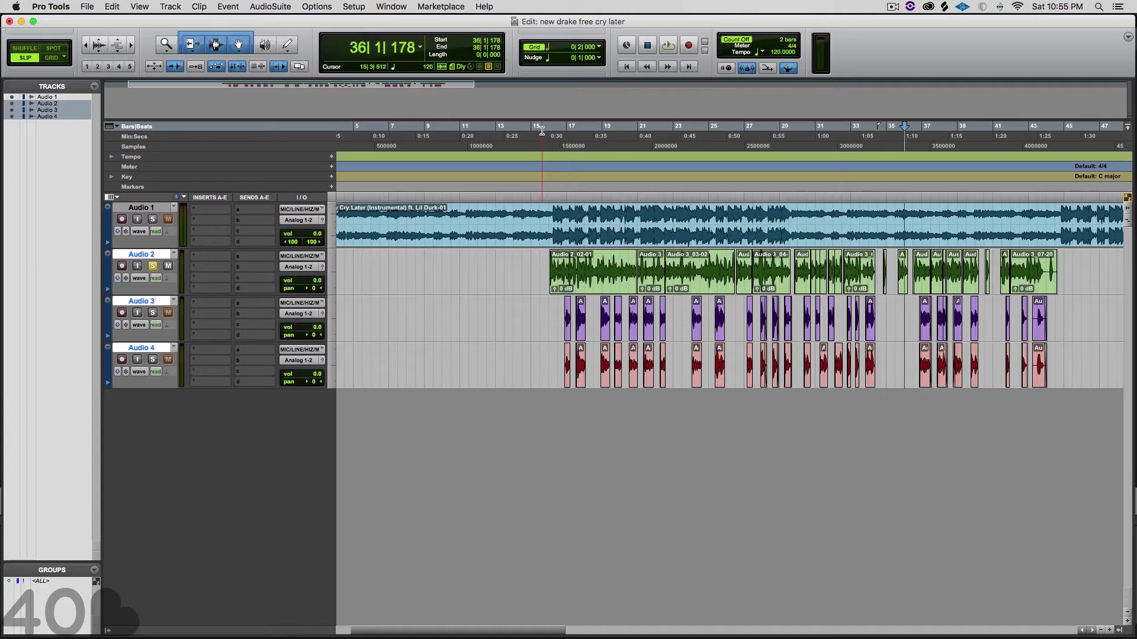
- Select the vocal section from about bar 15 to bar 45 and insert the mono Nectar 3 plug-in on Audio 2
left_click_drag(537, 128, 1079, 183)
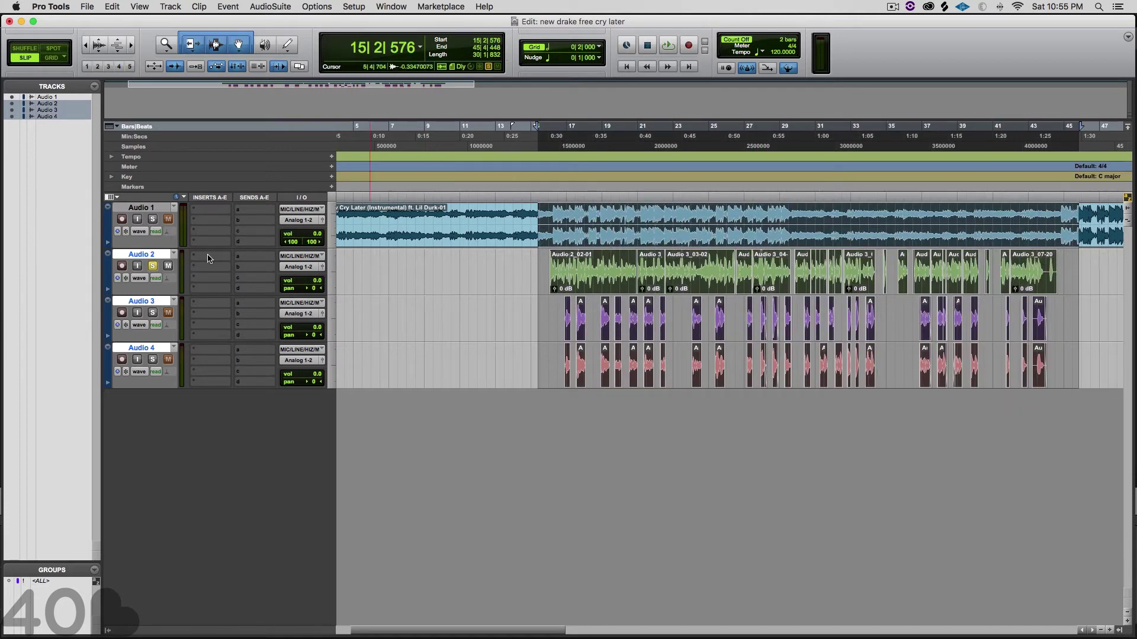
left_click(208, 258)
mouse_move(234, 281)
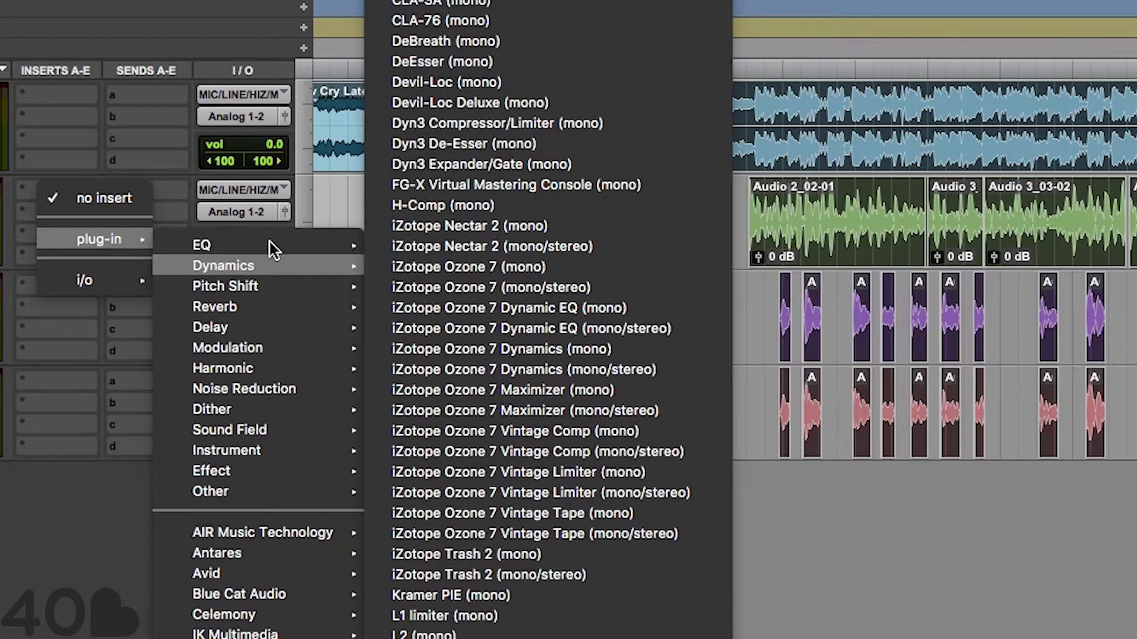
mouse_move(348, 245)
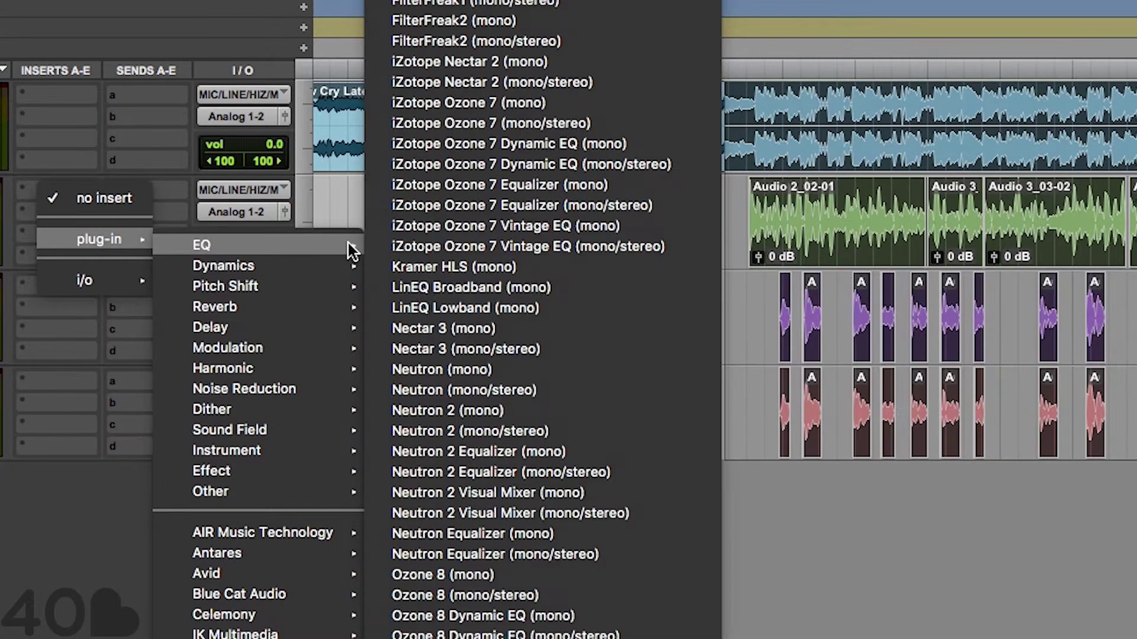
left_click(515, 329)
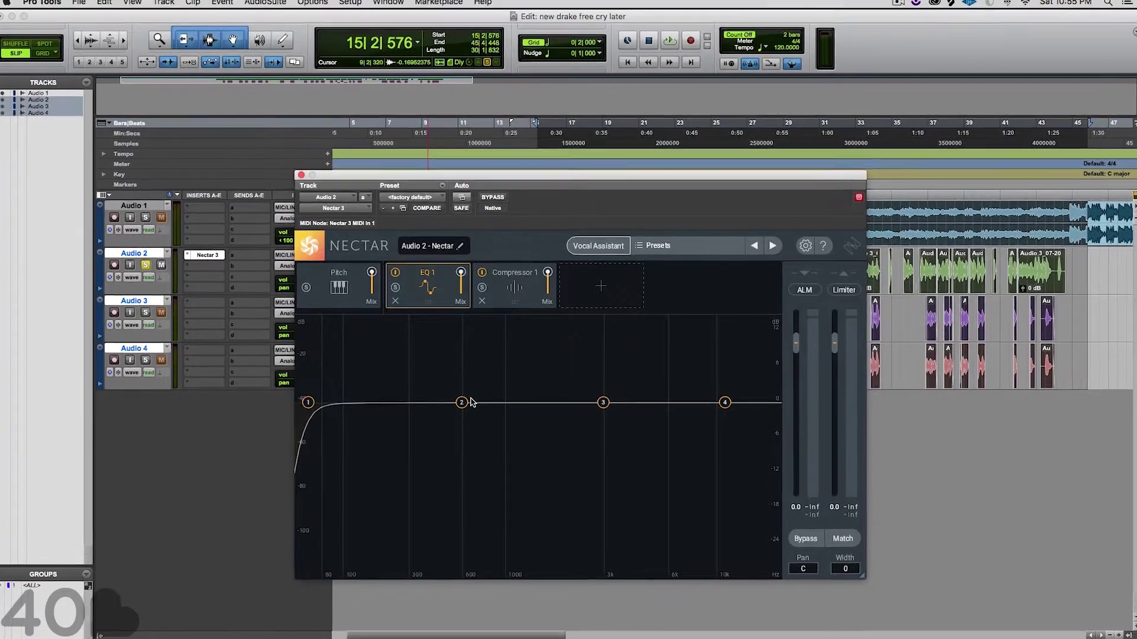
- Sweep EQ node 2 in solo to about 187 Hz, set its gain to -2.0 dB and Q to 3.0, and end its solo
left_click_drag(458, 406, 457, 323)
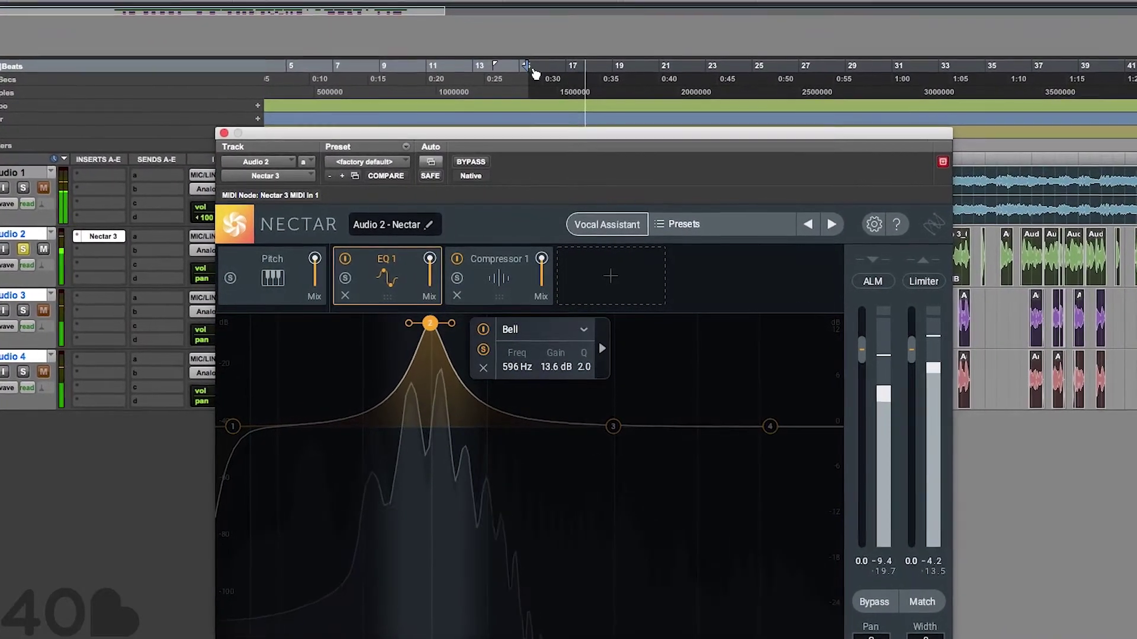
left_click_drag(421, 325, 280, 325)
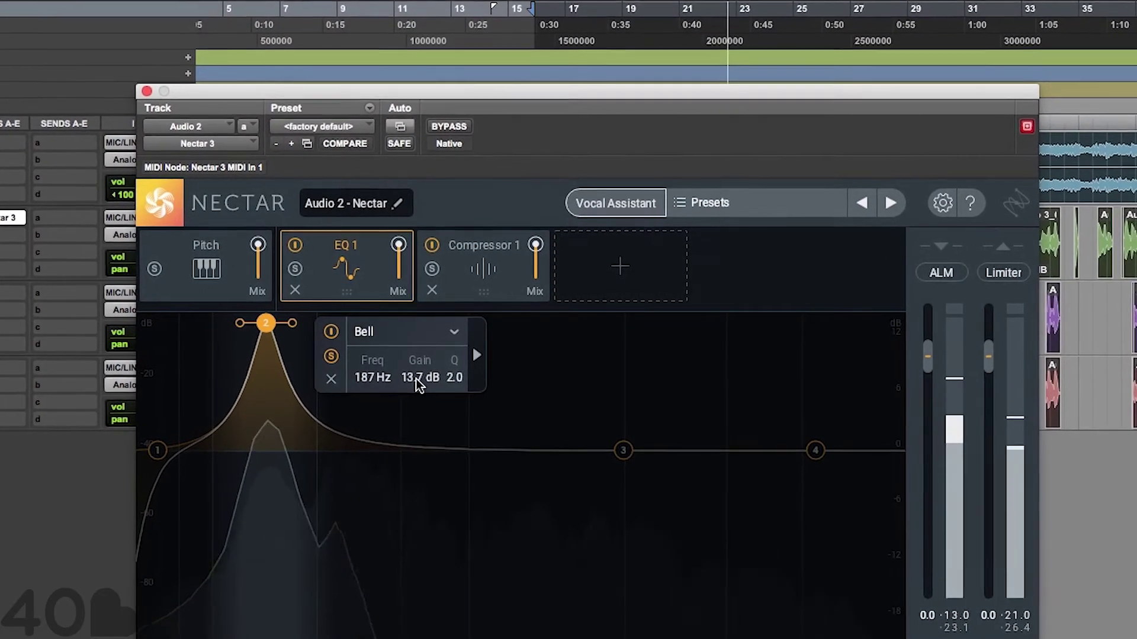
double_click(413, 380)
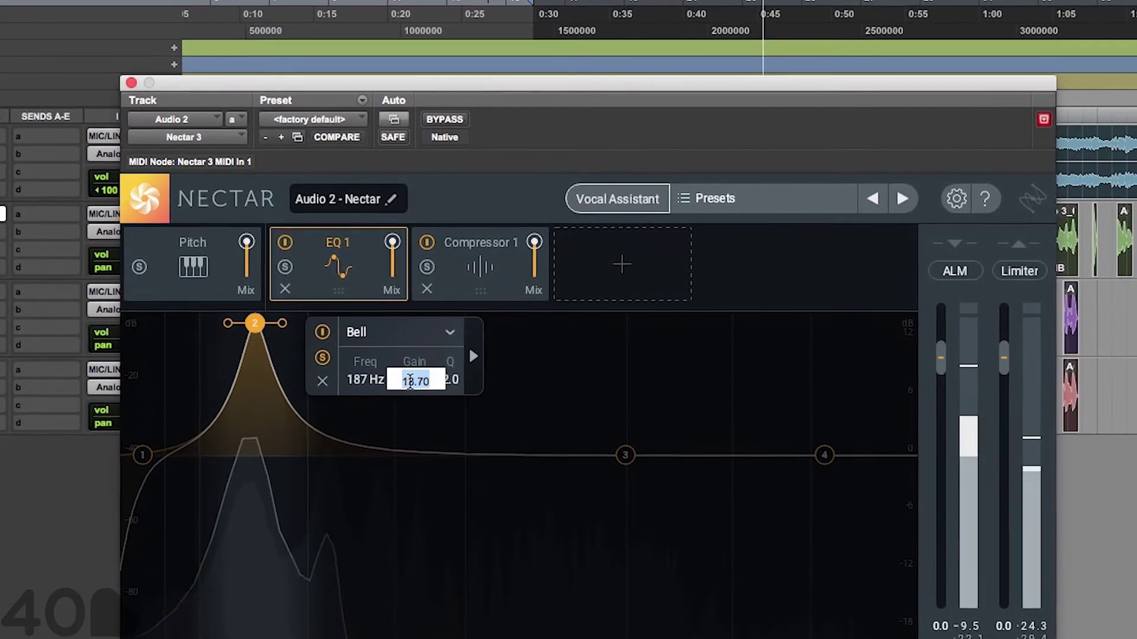
type("-2.0")
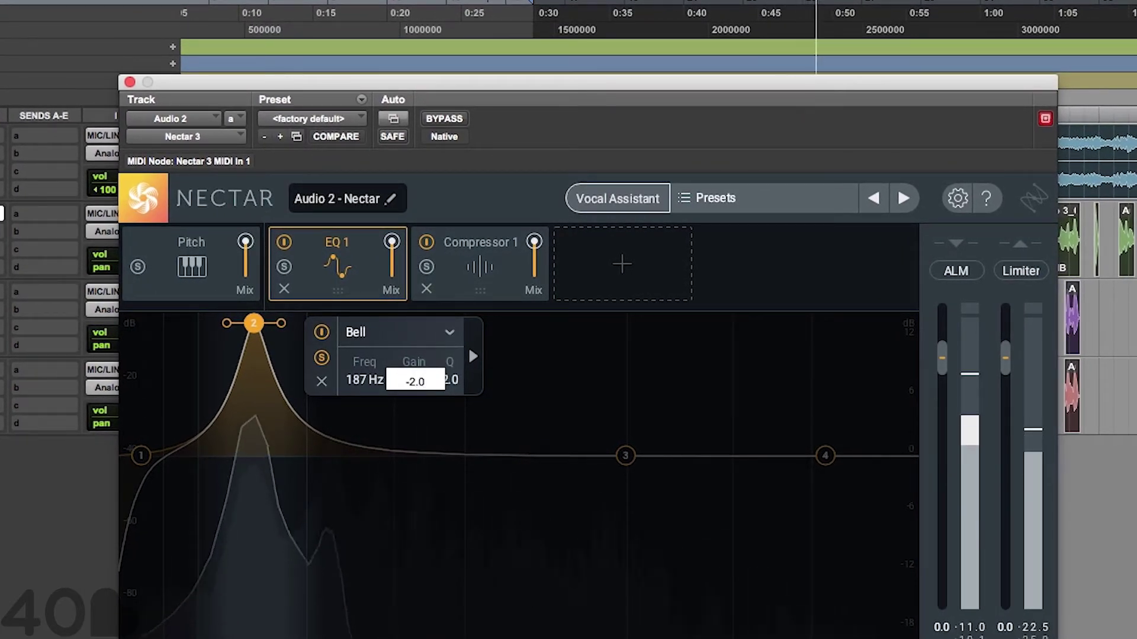
key("Return")
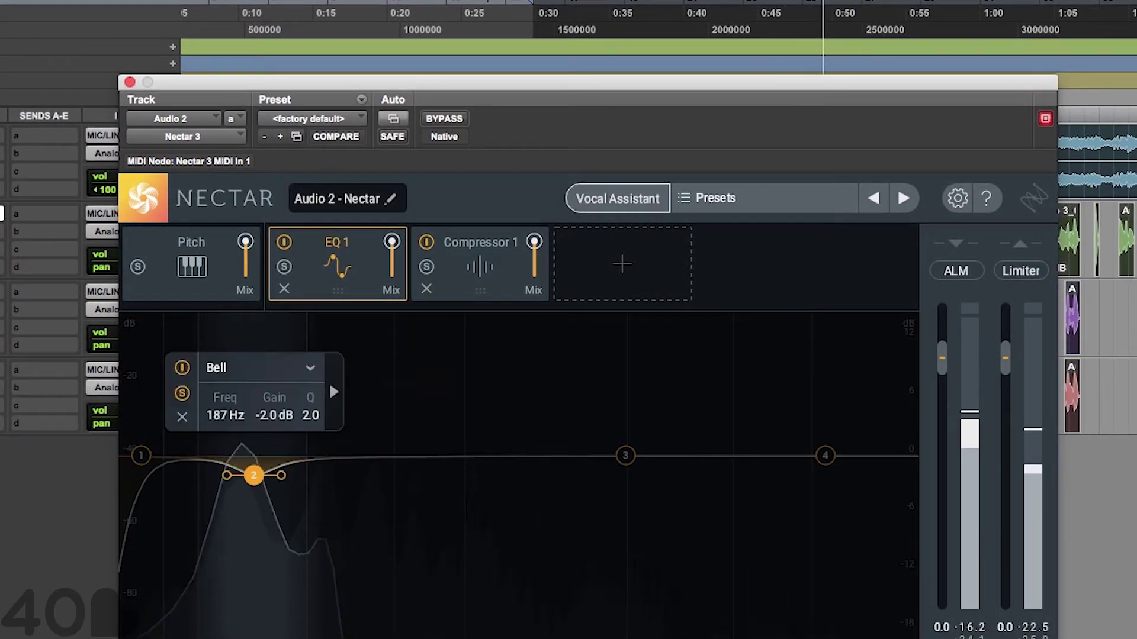
double_click(311, 416)
type("3")
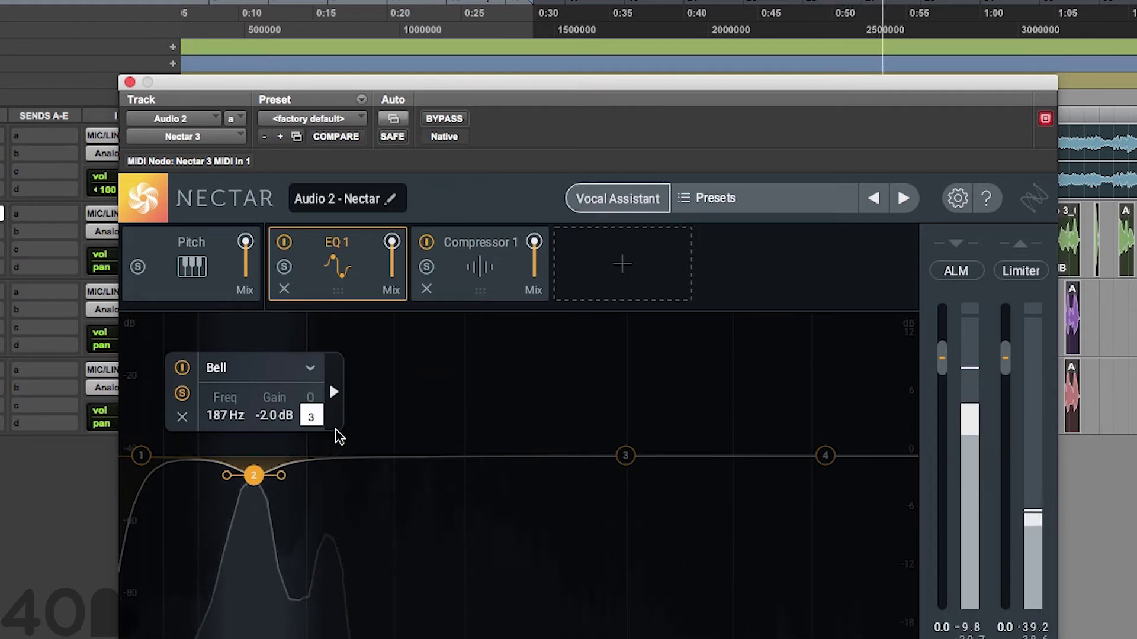
key("Return")
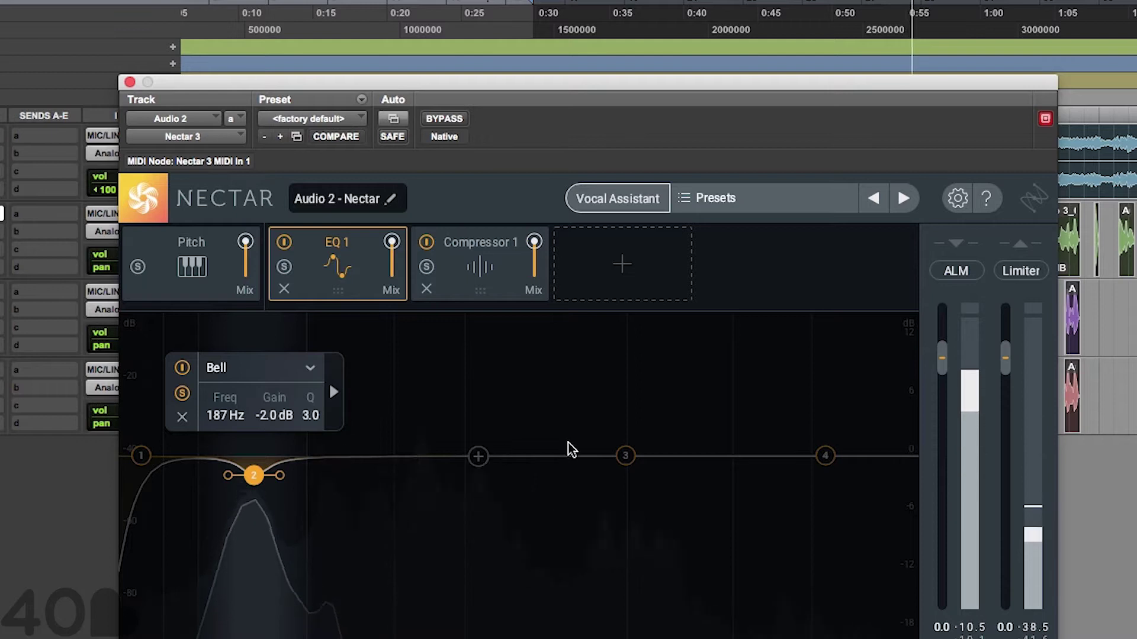
left_click(183, 393)
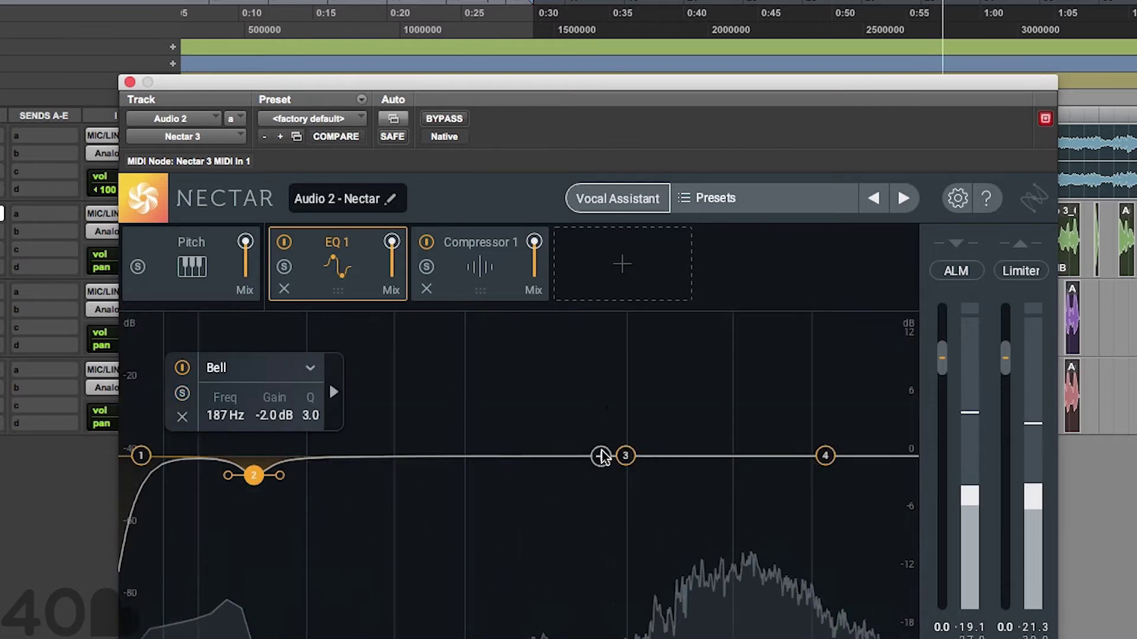
- Boost EQ node 3 by about 11.8 dB and sweep it in solo to about 738 Hz
left_click_drag(627, 456, 629, 363)
left_click_drag(629, 402, 424, 344)
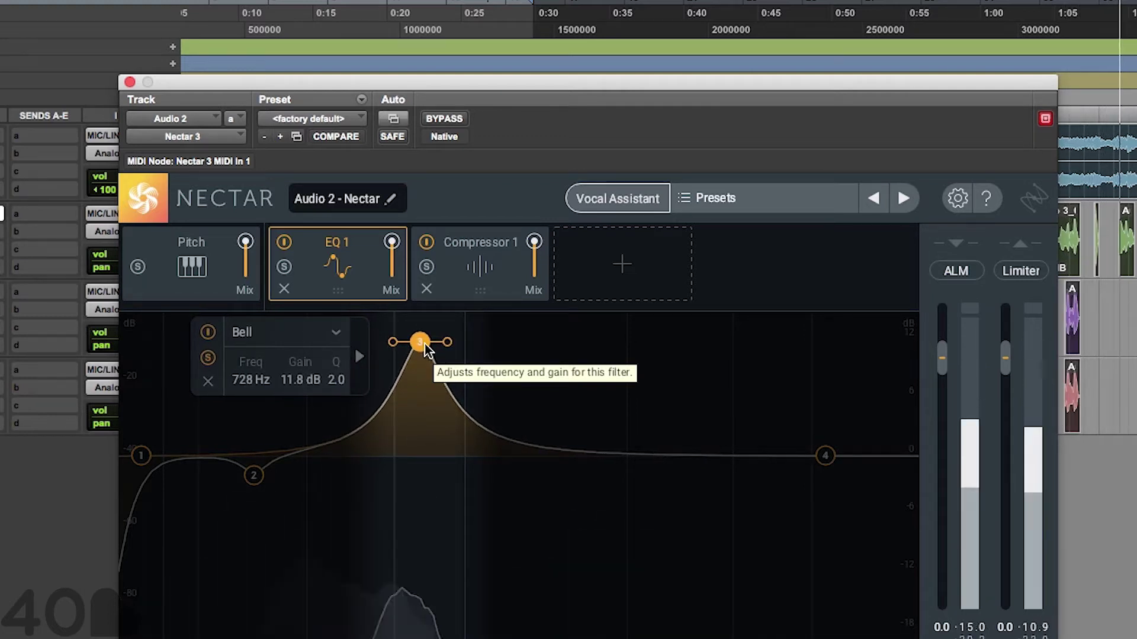
left_click_drag(425, 344, 425, 346)
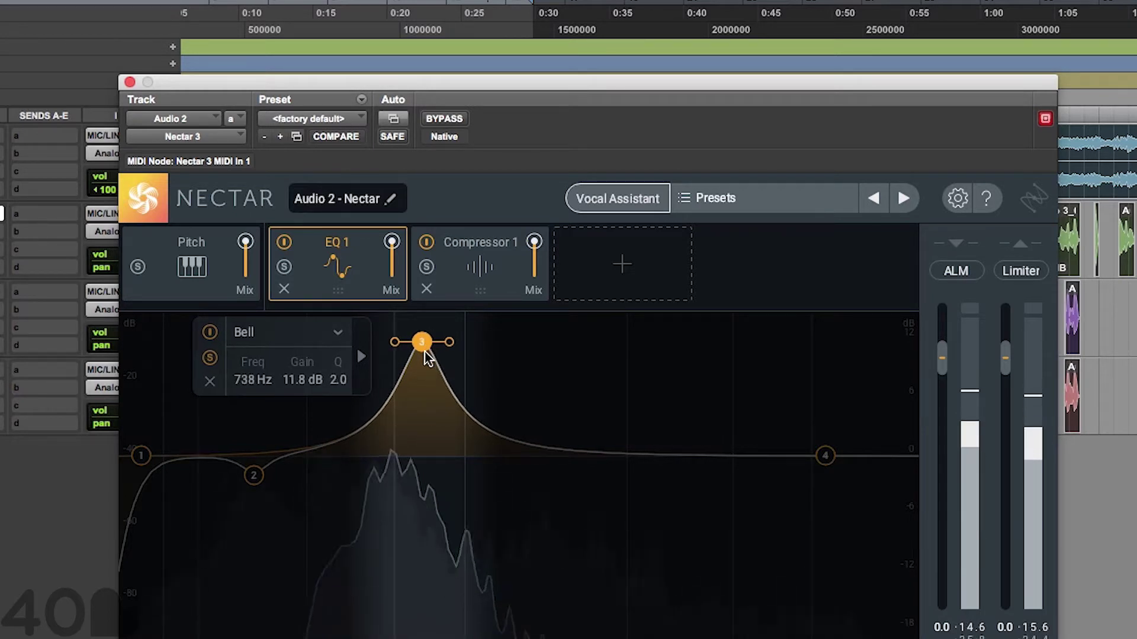
- Set EQ node 3's gain to -2.0 dB and its Q to 3.0, and take it out of solo
double_click(293, 382)
type("-2")
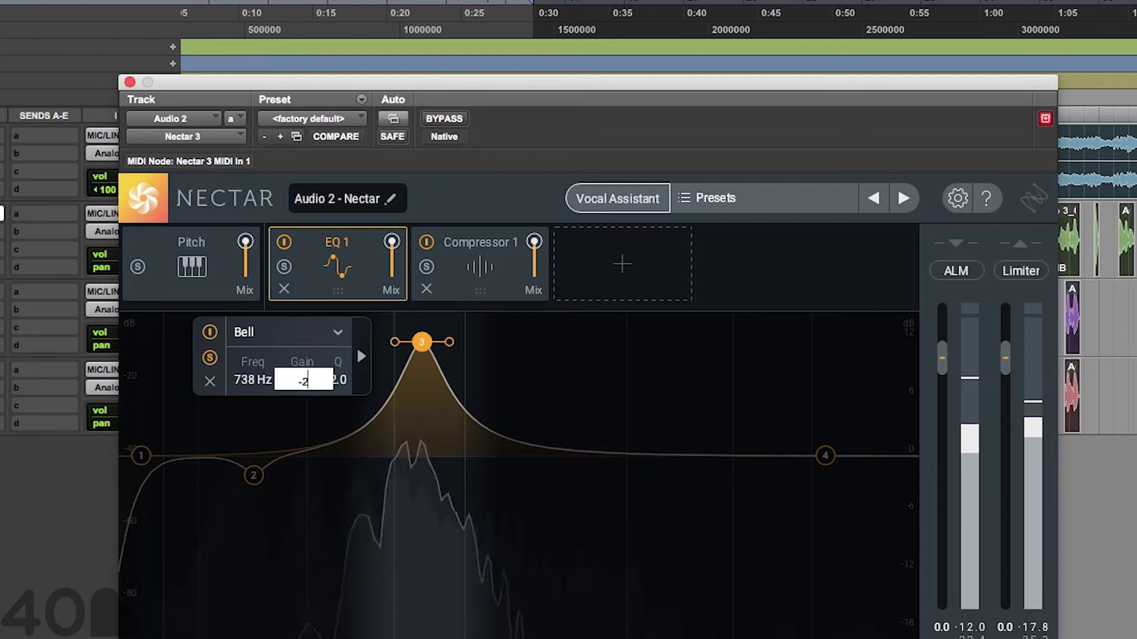
key("Return")
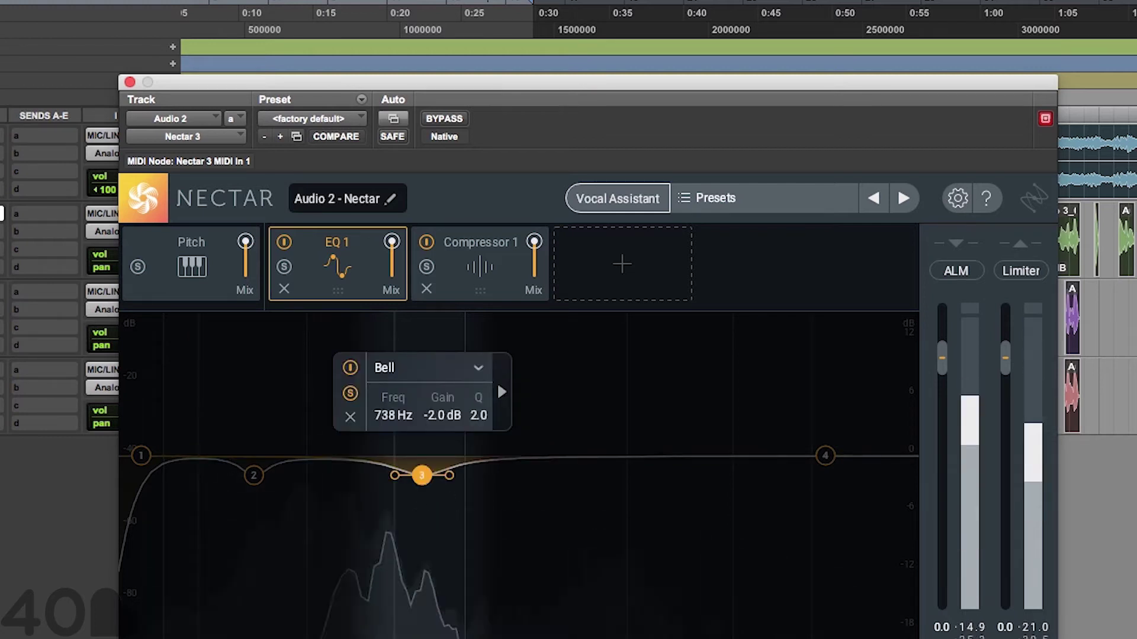
double_click(474, 417)
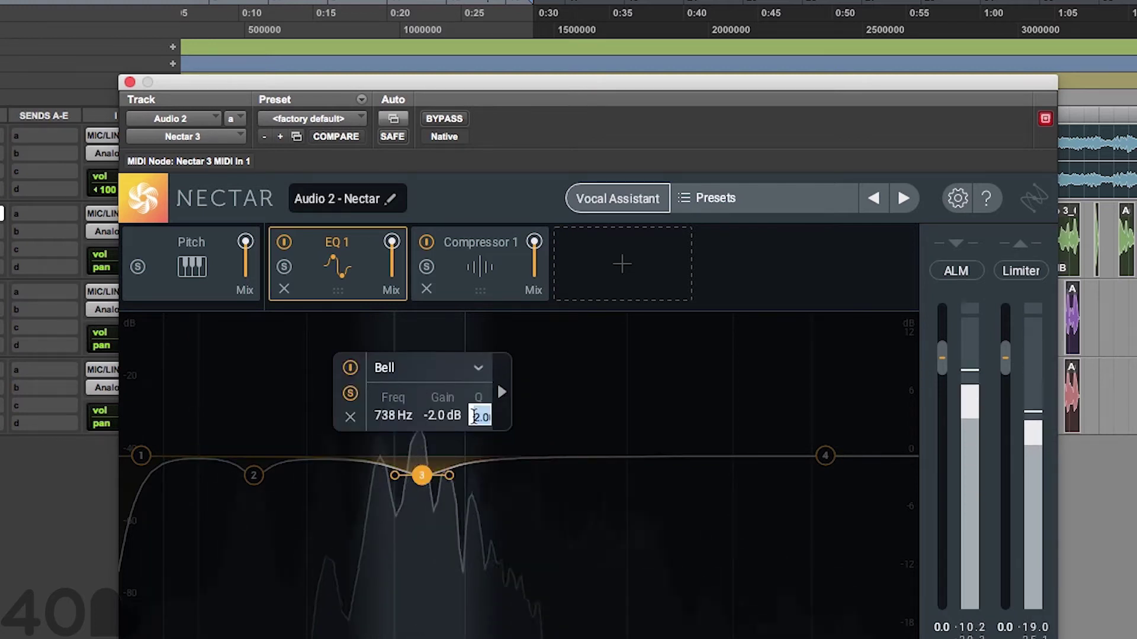
type("3")
key("Return")
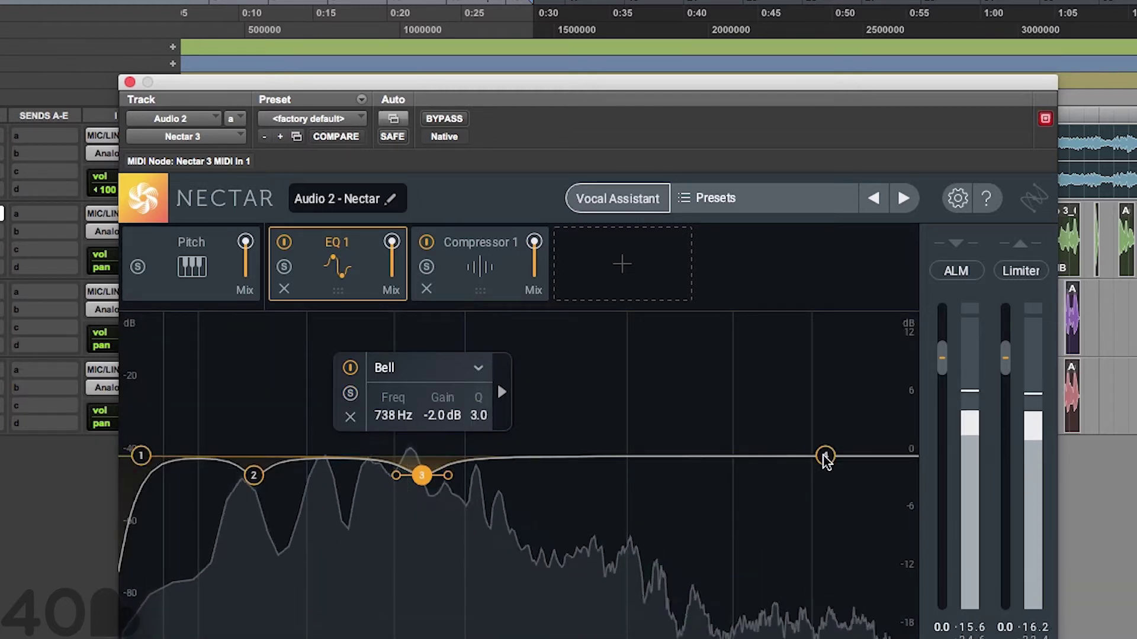
- Raise EQ node 4 to about 3 dB and change it to a Bell filter with a Q of 3.0
left_click_drag(824, 455, 819, 435)
left_click(820, 335)
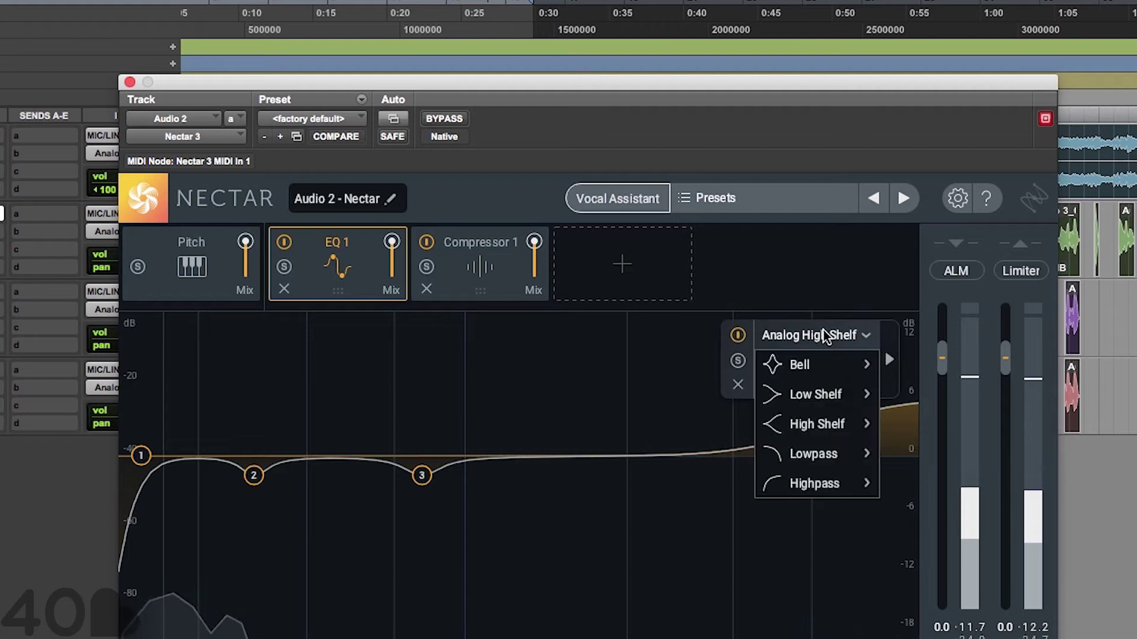
left_click(812, 369)
key("space")
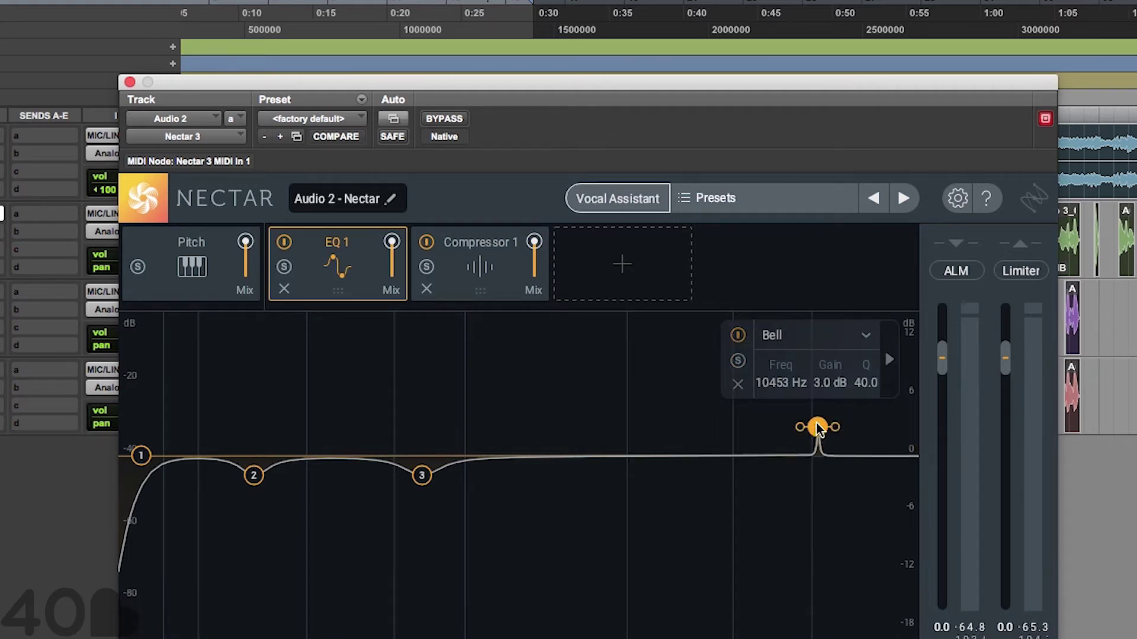
double_click(865, 383)
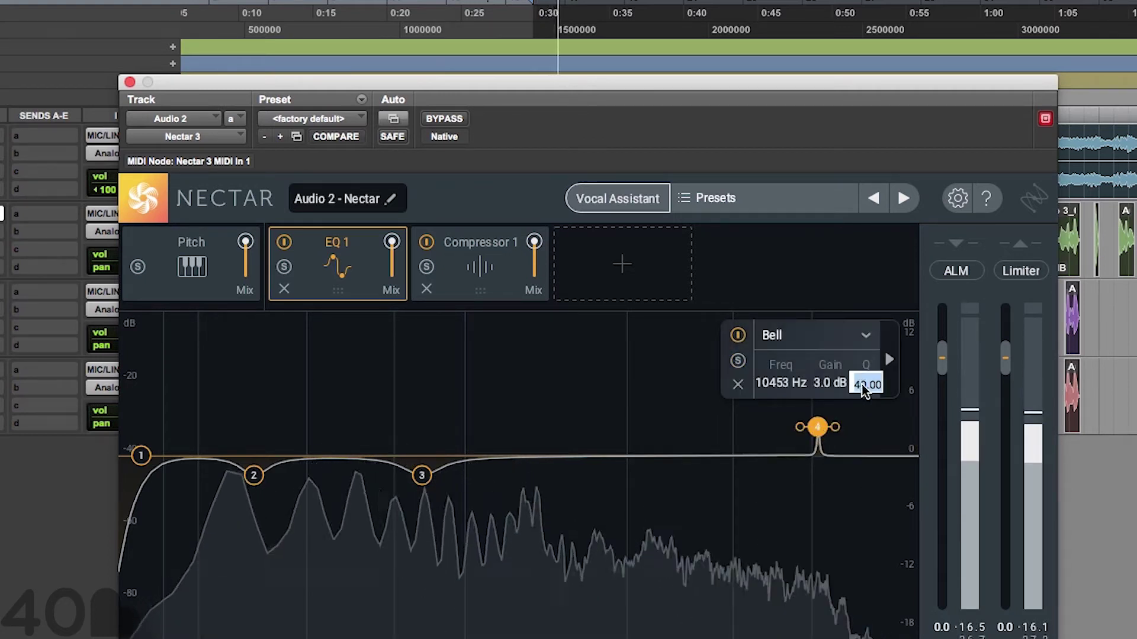
type("3")
key("Return")
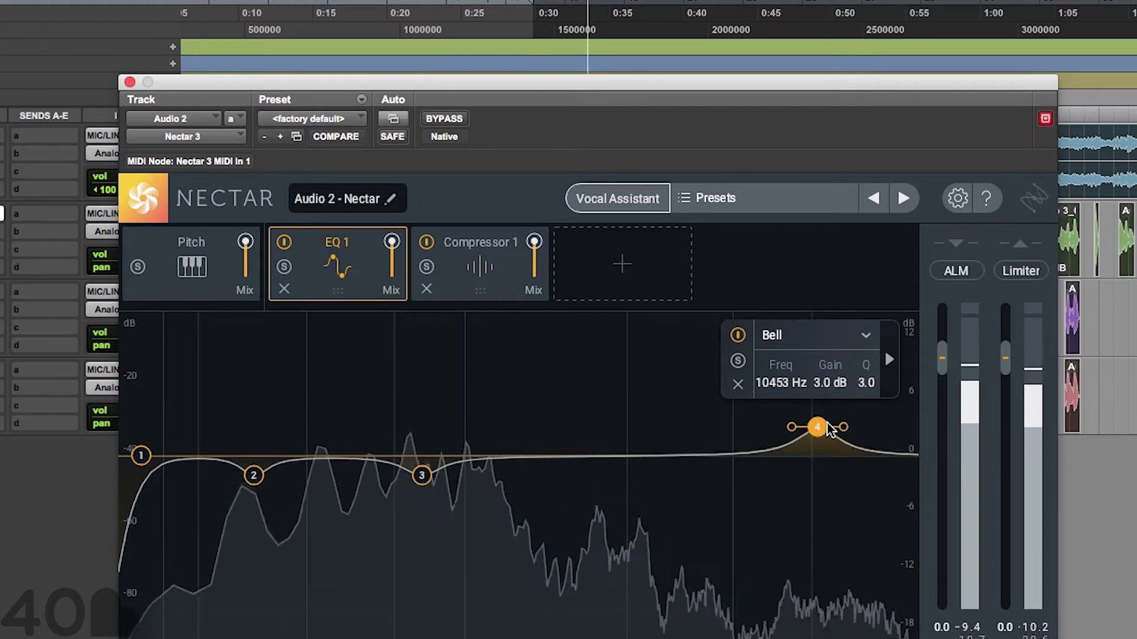
- Sweep the boosted EQ node 4 to about 1102 Hz and set its gain to -2.0 dB
left_click_drag(822, 425, 477, 338)
left_click(606, 358)
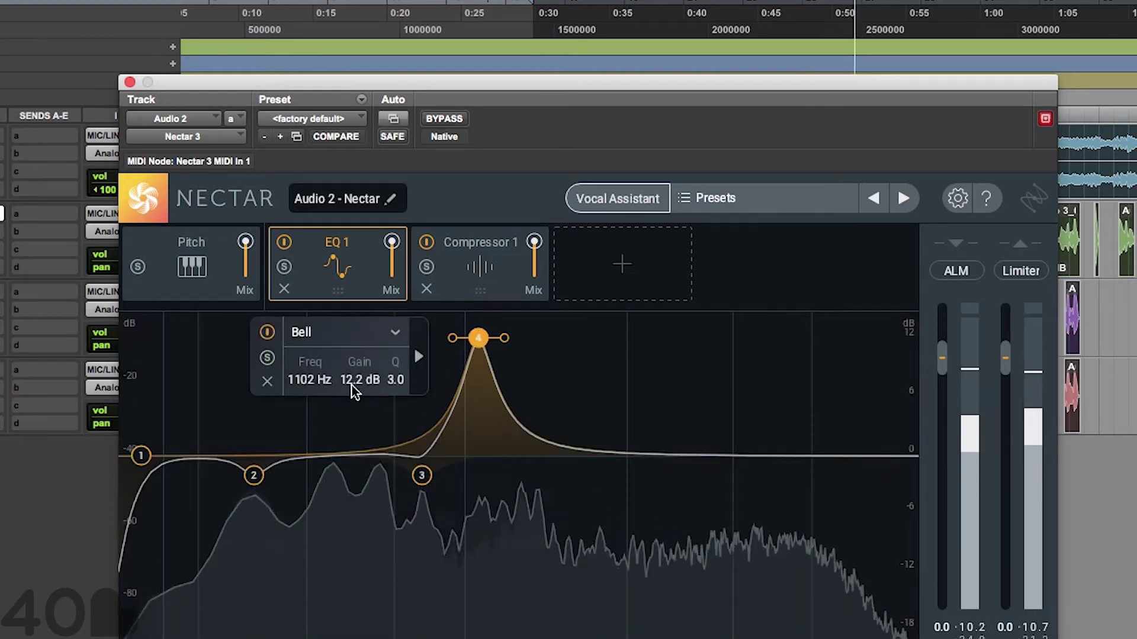
double_click(361, 382)
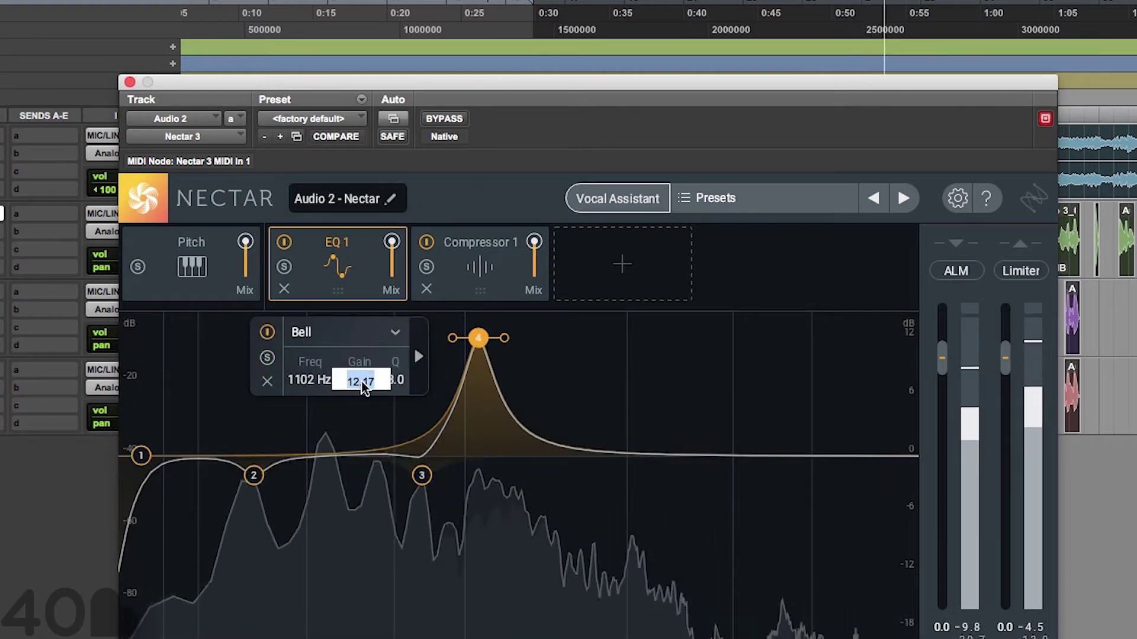
key("BackSpace")
type("-2")
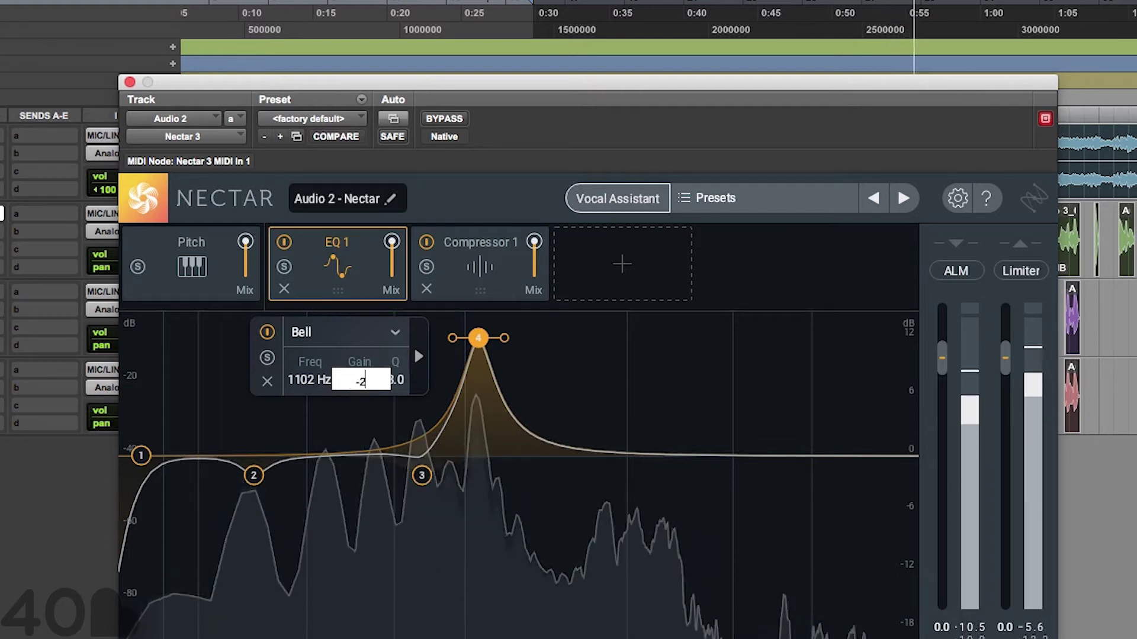
key("Return")
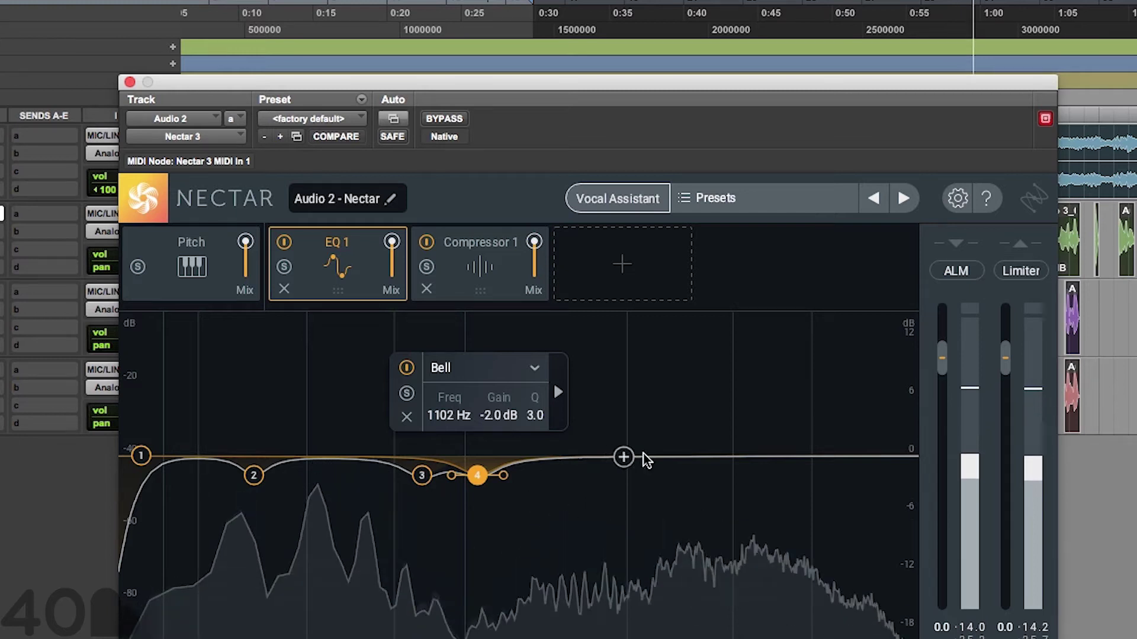
- Add a fifth Bell node, sweep it in solo to about 3164 Hz with about 11.5 dB of boost, and end its solo
left_click(712, 456)
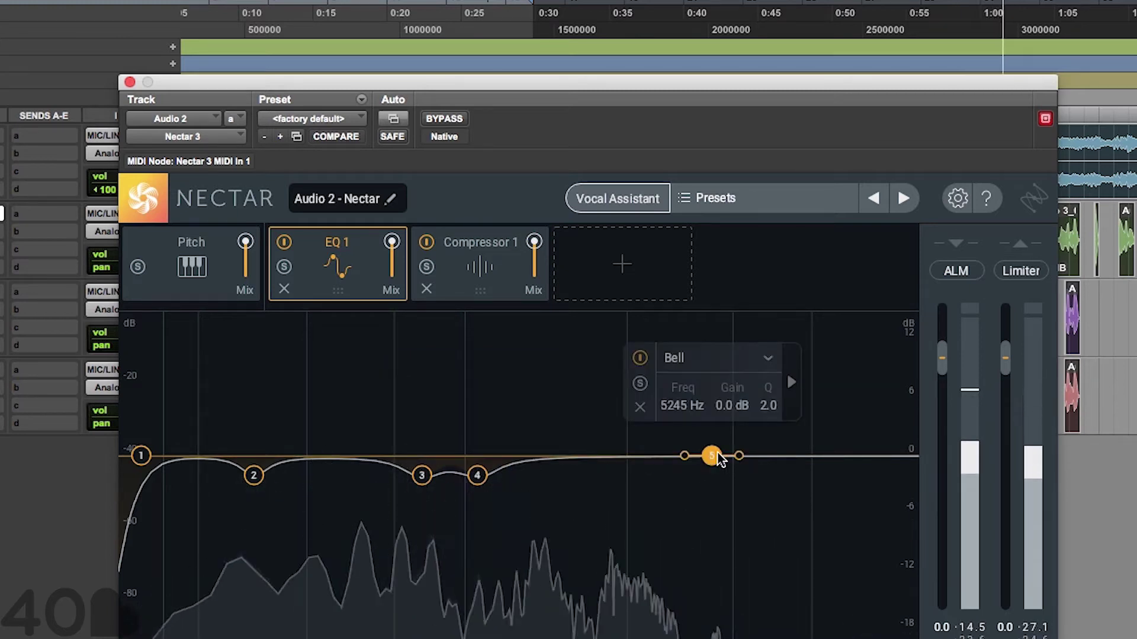
left_click_drag(712, 456, 633, 349)
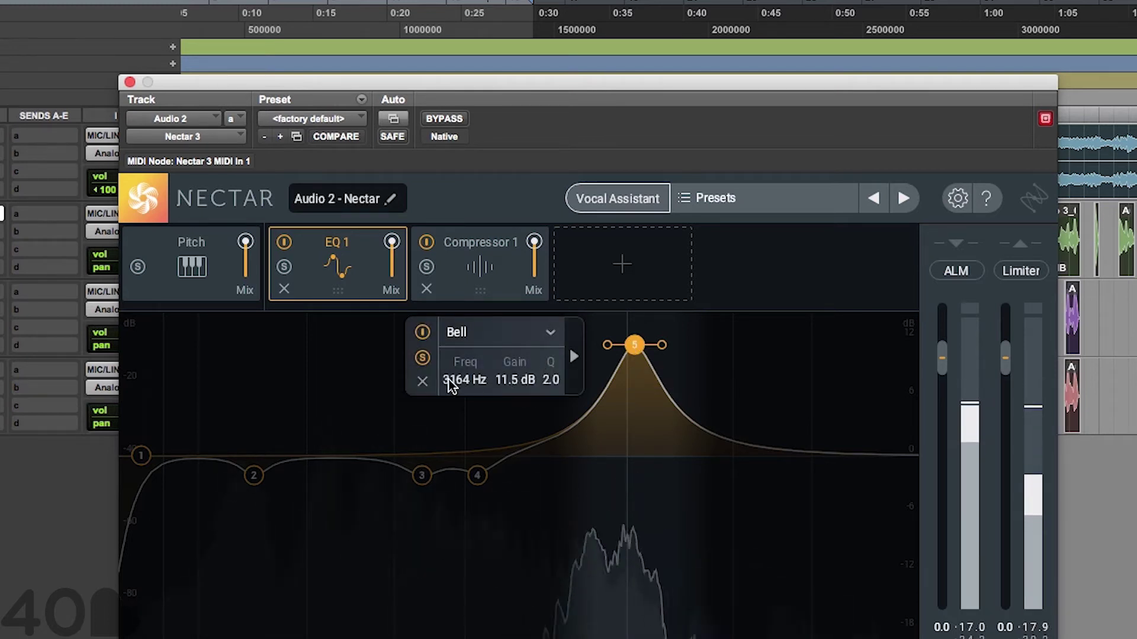
left_click(422, 358)
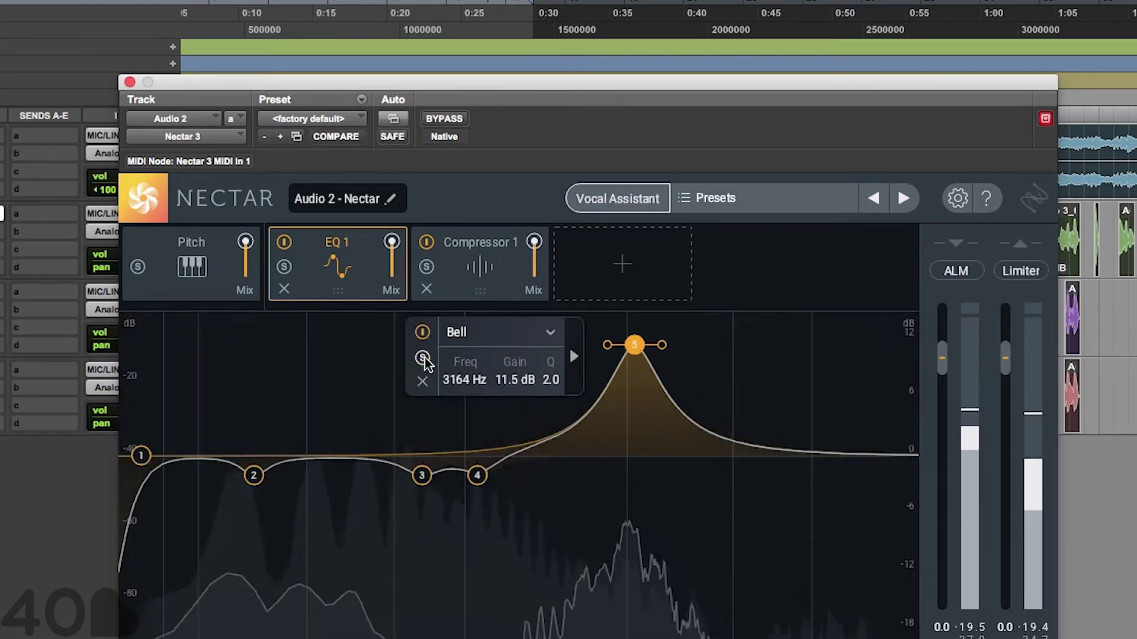
- Set EQ node 5's gain to -2.0 dB and its Q to 3.0
double_click(521, 381)
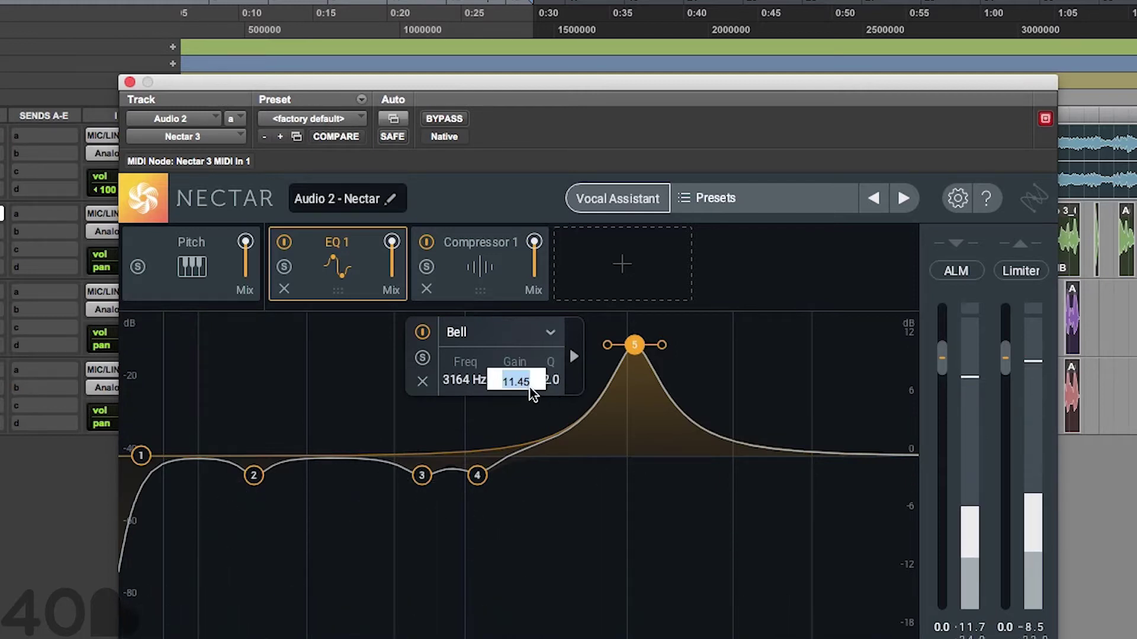
type("-20")
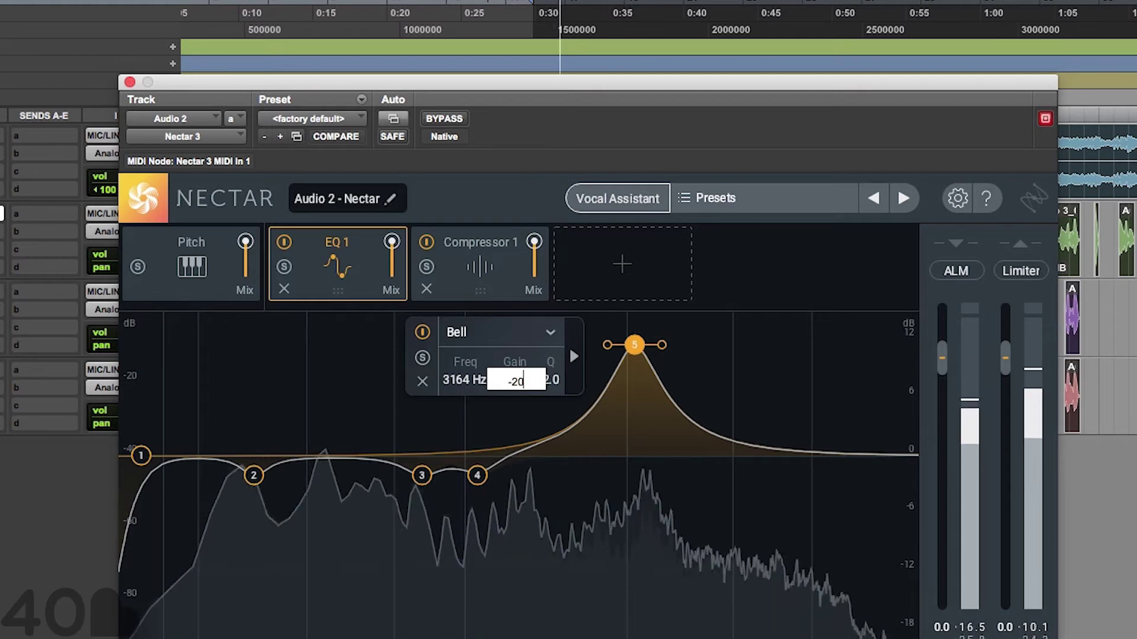
key("Return")
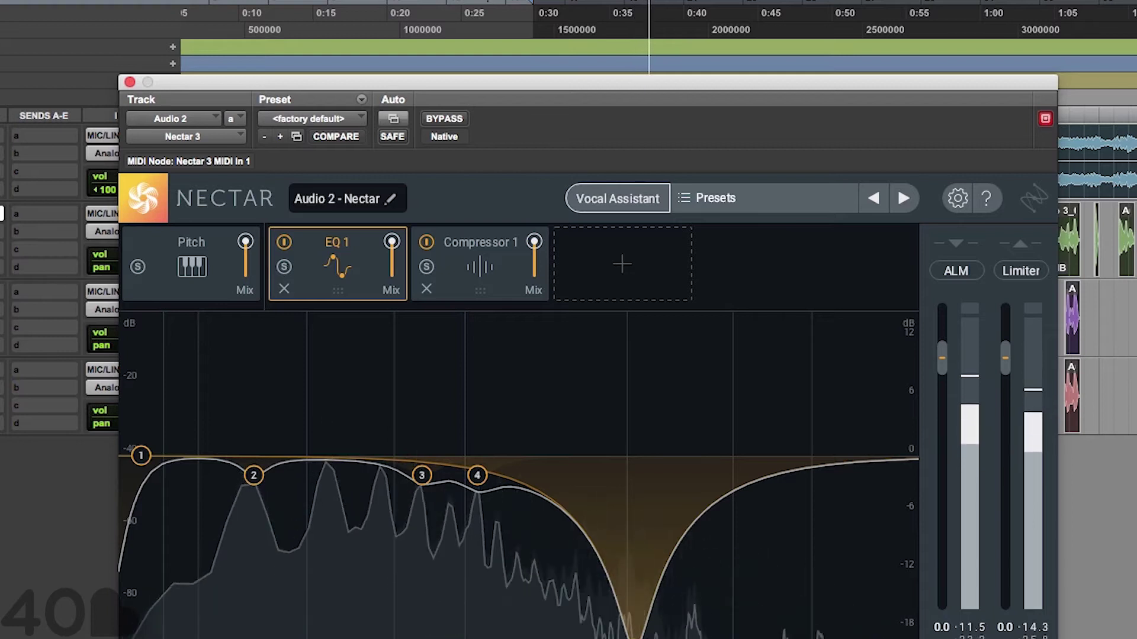
key("super+z")
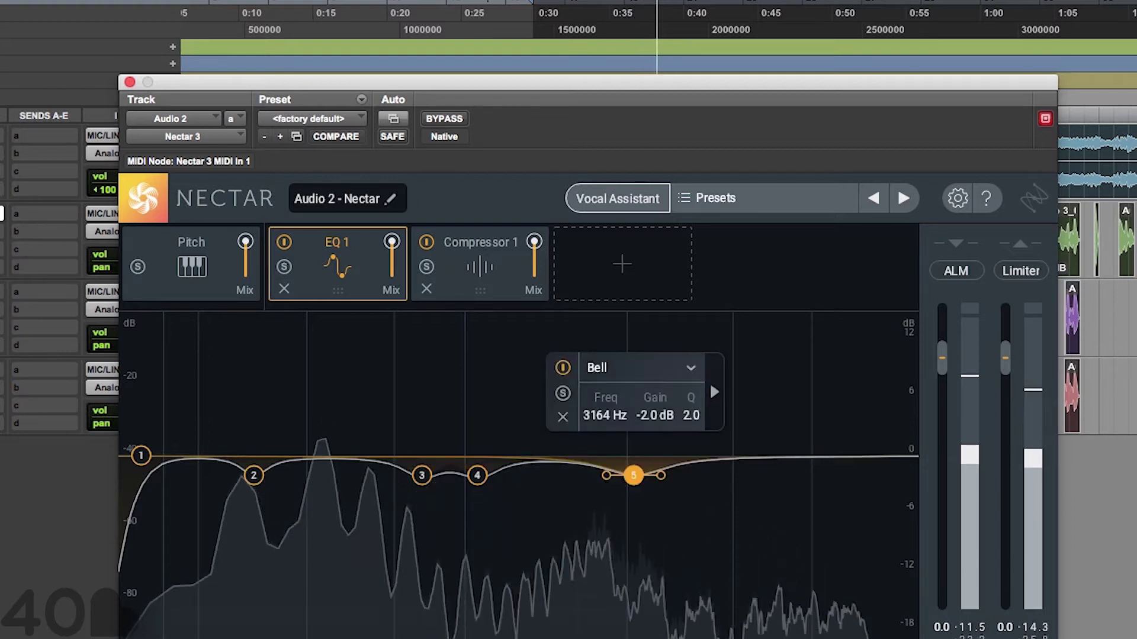
double_click(685, 417)
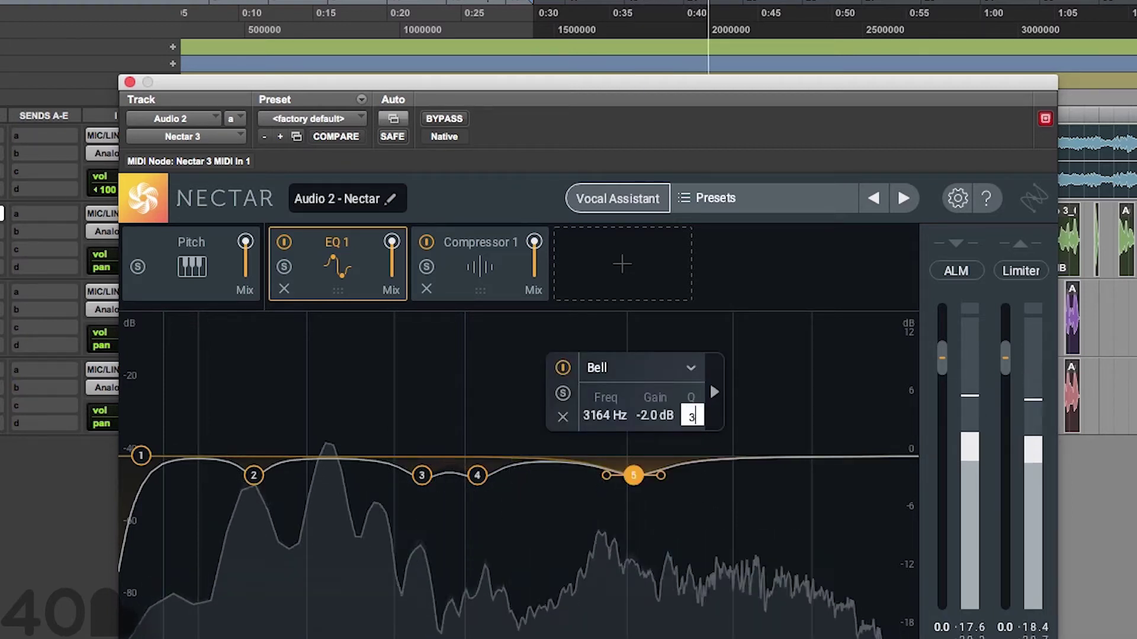
key("Return")
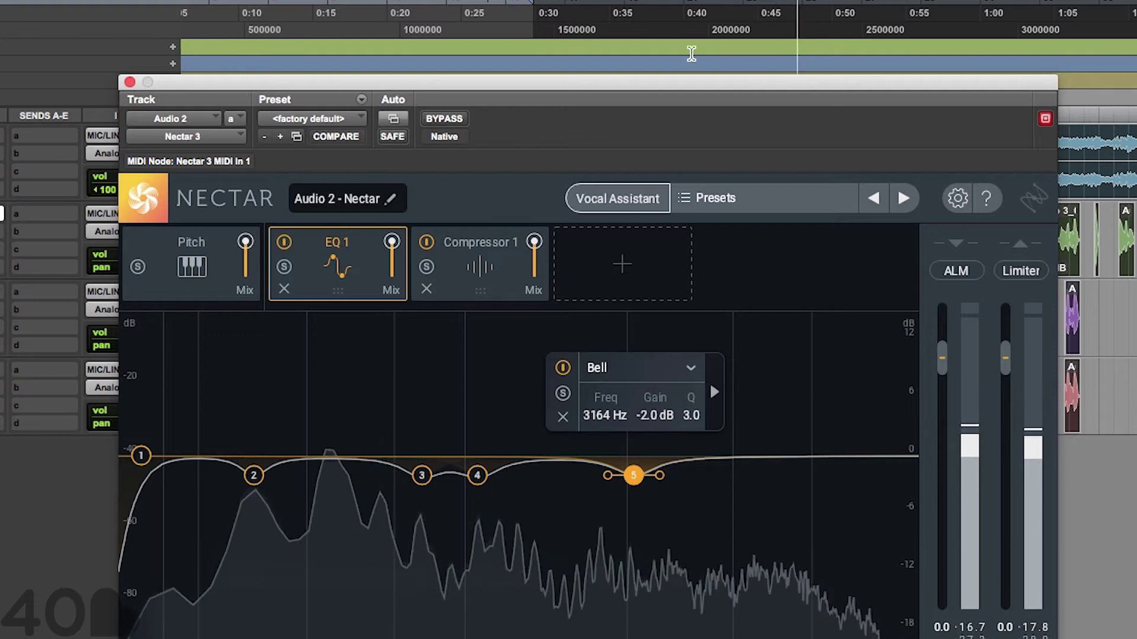
- Compare the vocal with and without Nectar's processing by repeatedly bypassing and re-enabling the plug-in during playback
left_click(445, 119)
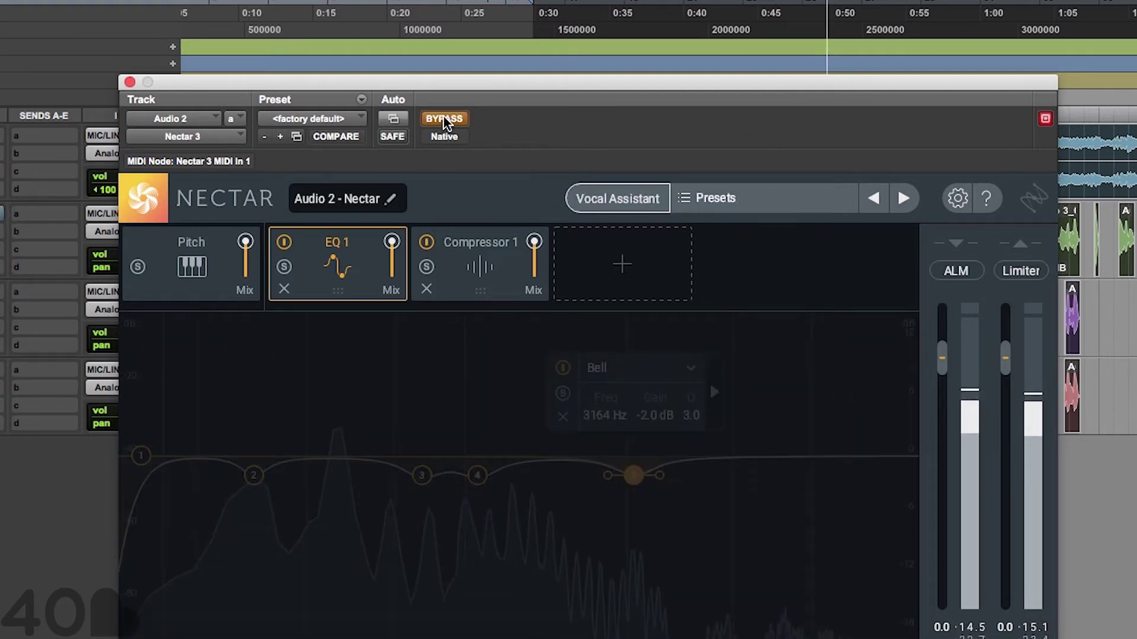
left_click(444, 119)
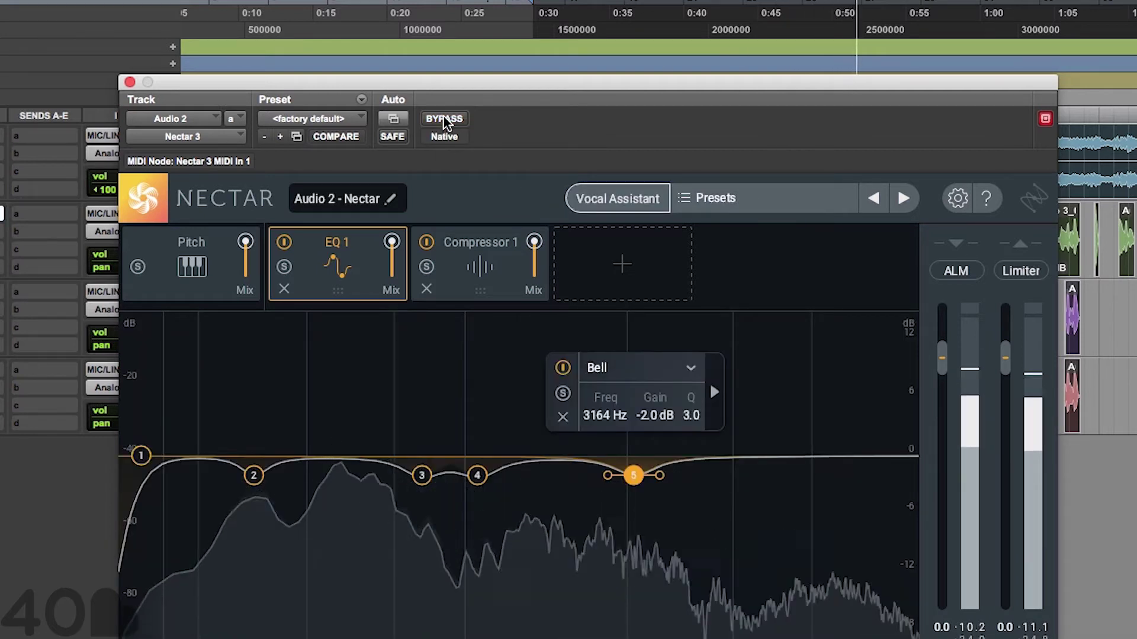
left_click(444, 119)
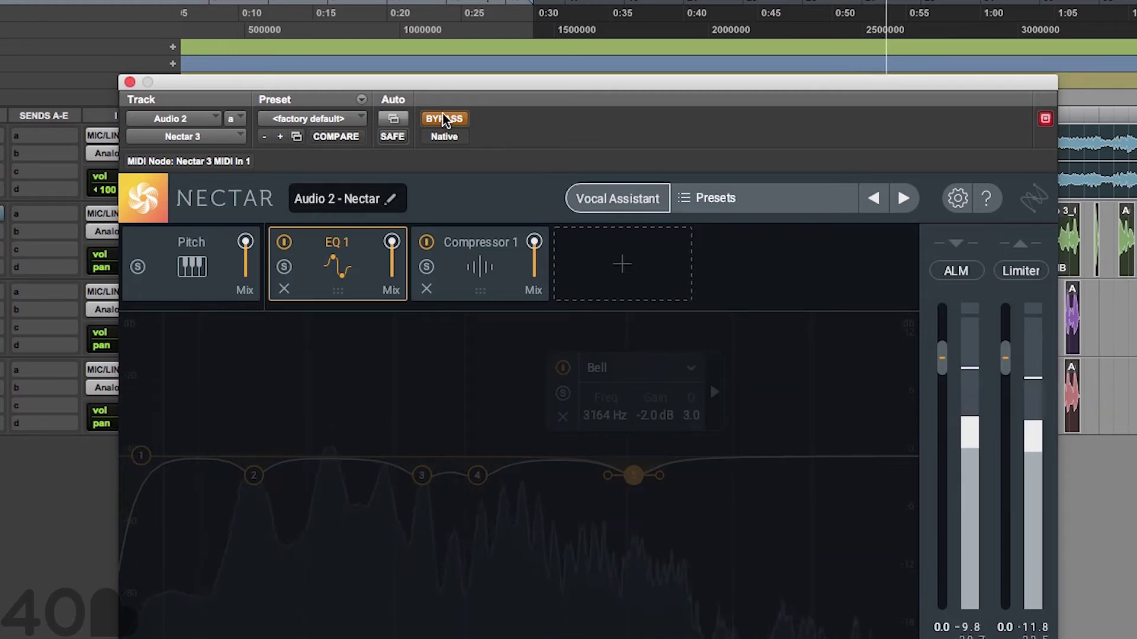
left_click(444, 119)
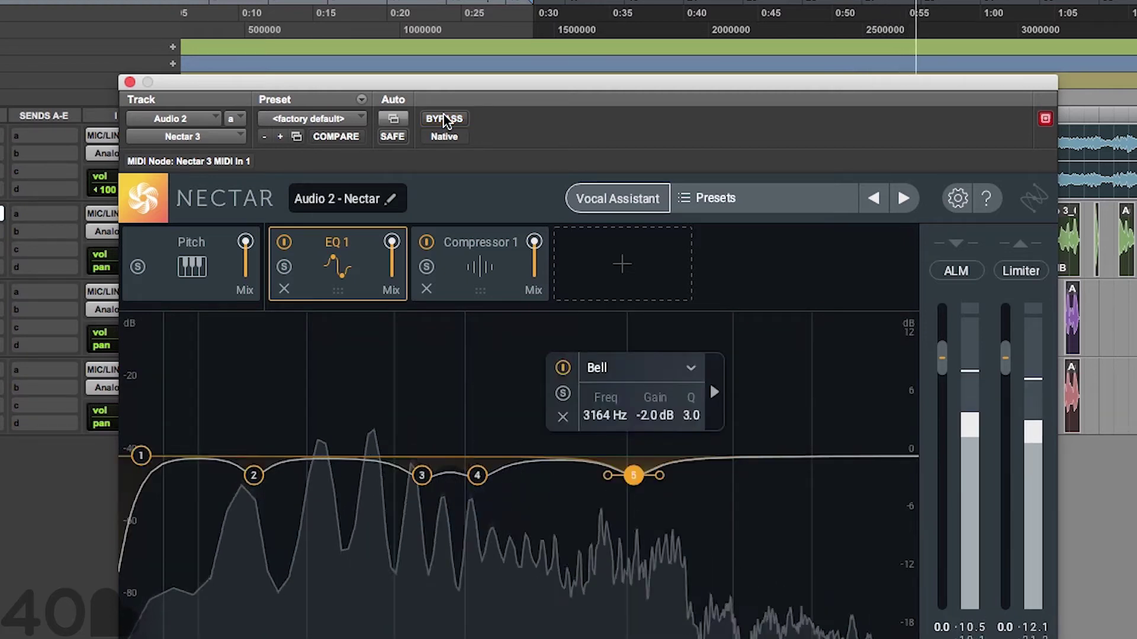
left_click(444, 119)
left_click(444, 119)
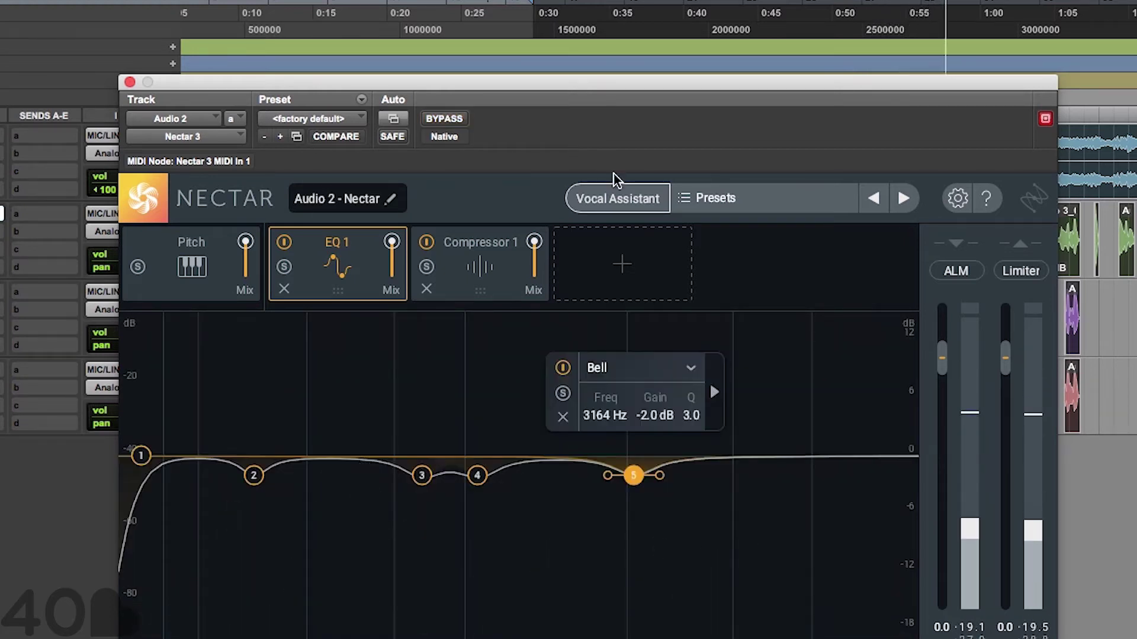
- Add a De-esser module to the chain and place it between EQ 1 and Compressor 1
left_click(614, 280)
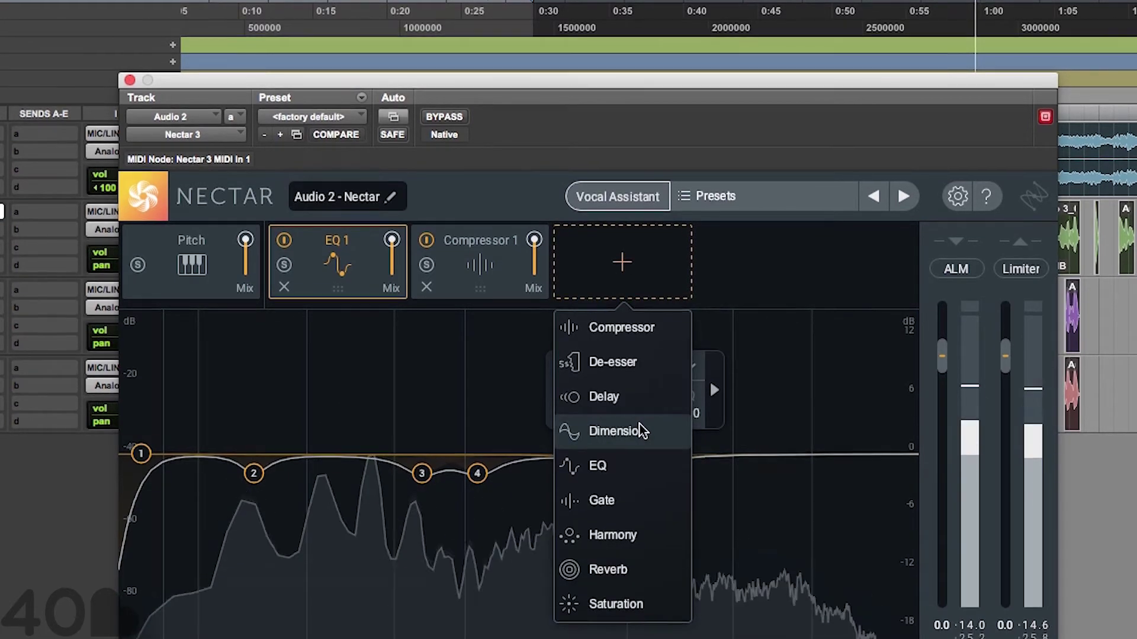
left_click(623, 367)
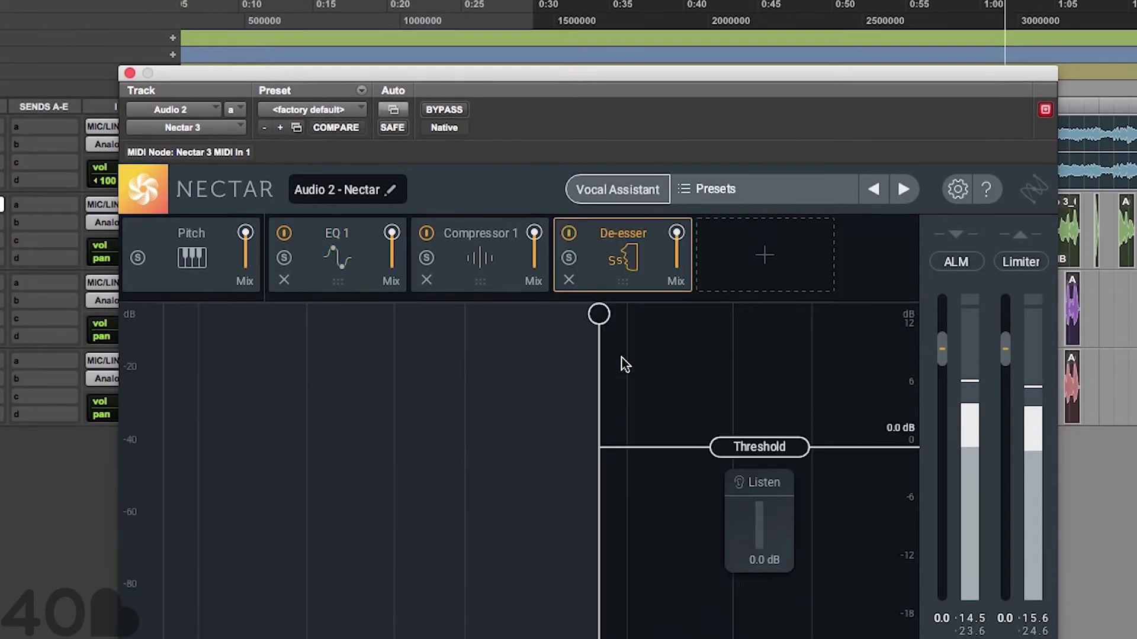
left_click_drag(659, 255, 480, 255)
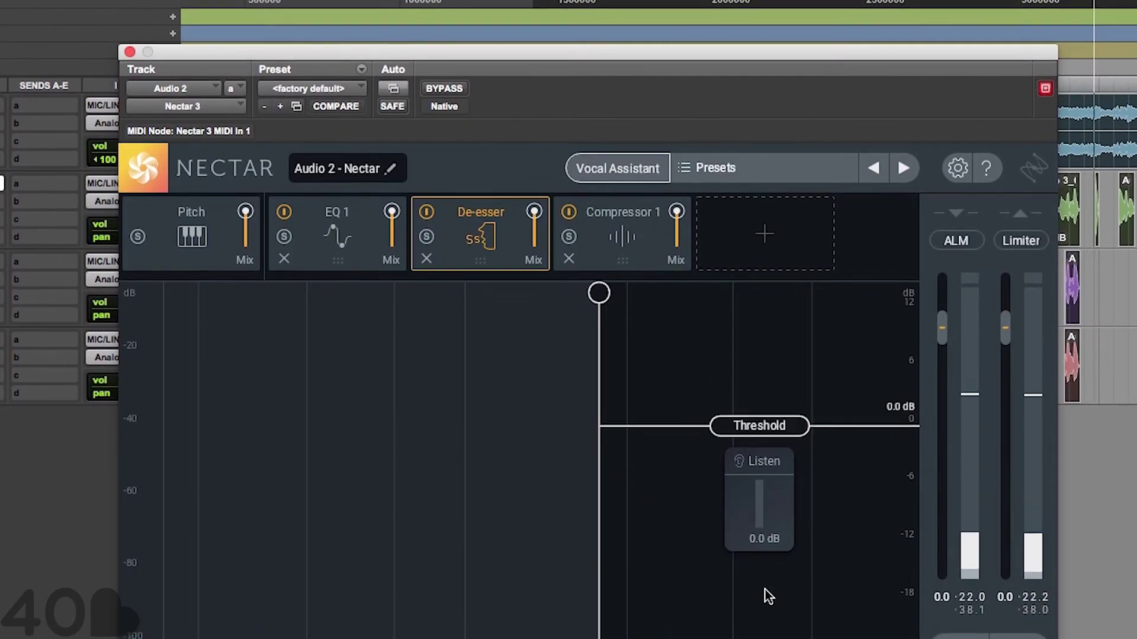
- Audition the De-esser's detected band, set its crossover to about 4.9 kHz, end listening, and set the threshold to about -8.5 dB
left_click(753, 462)
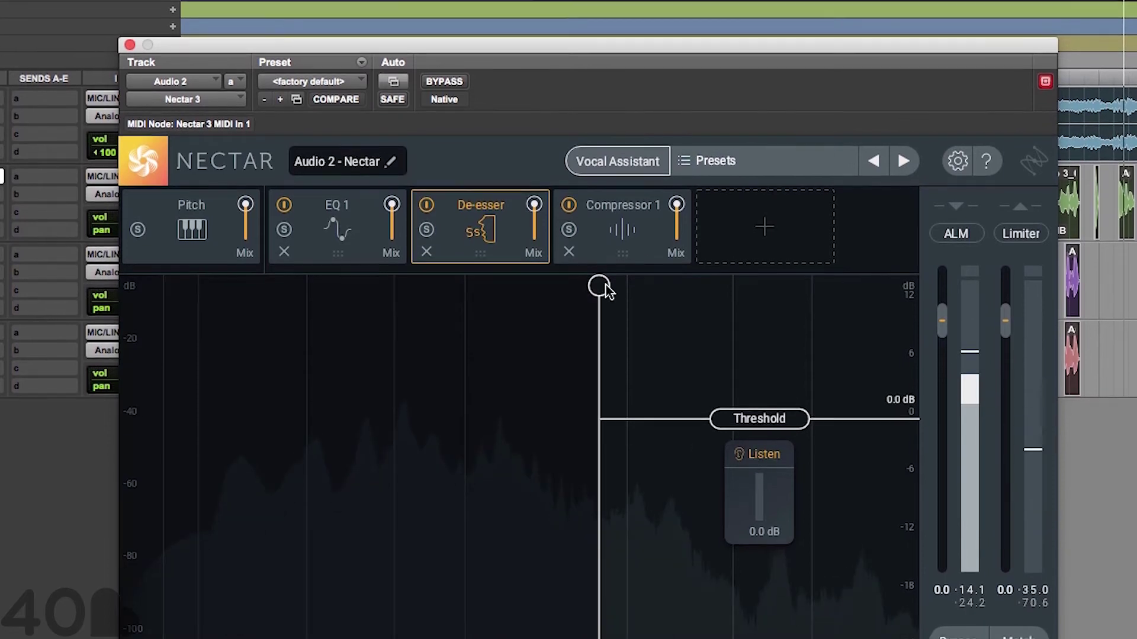
left_click_drag(751, 418, 730, 500)
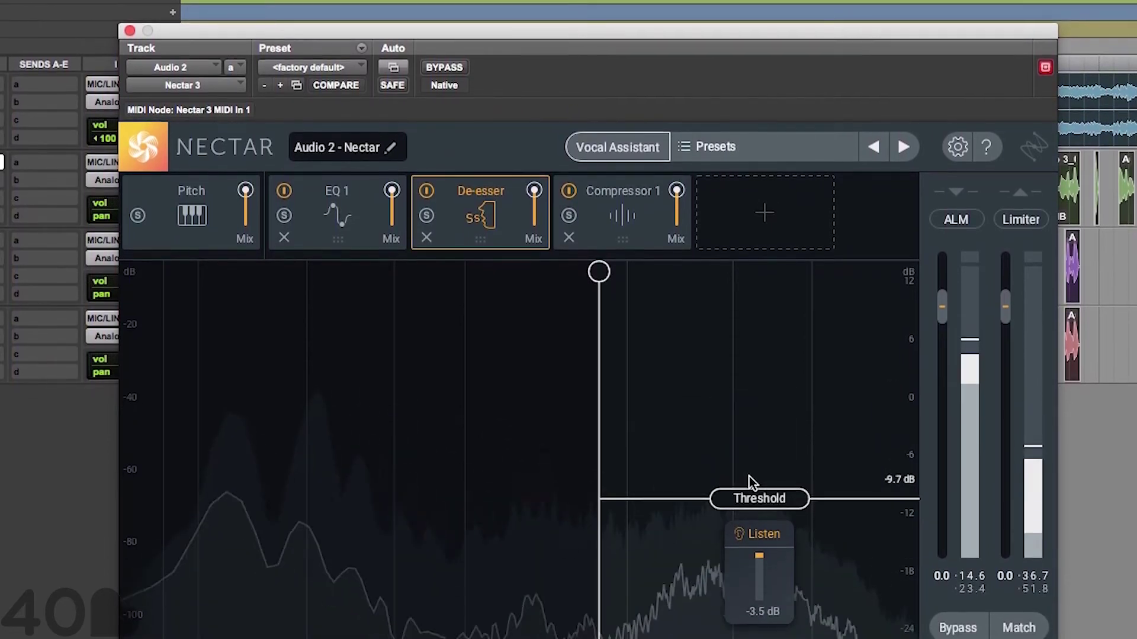
left_click_drag(599, 272, 703, 233)
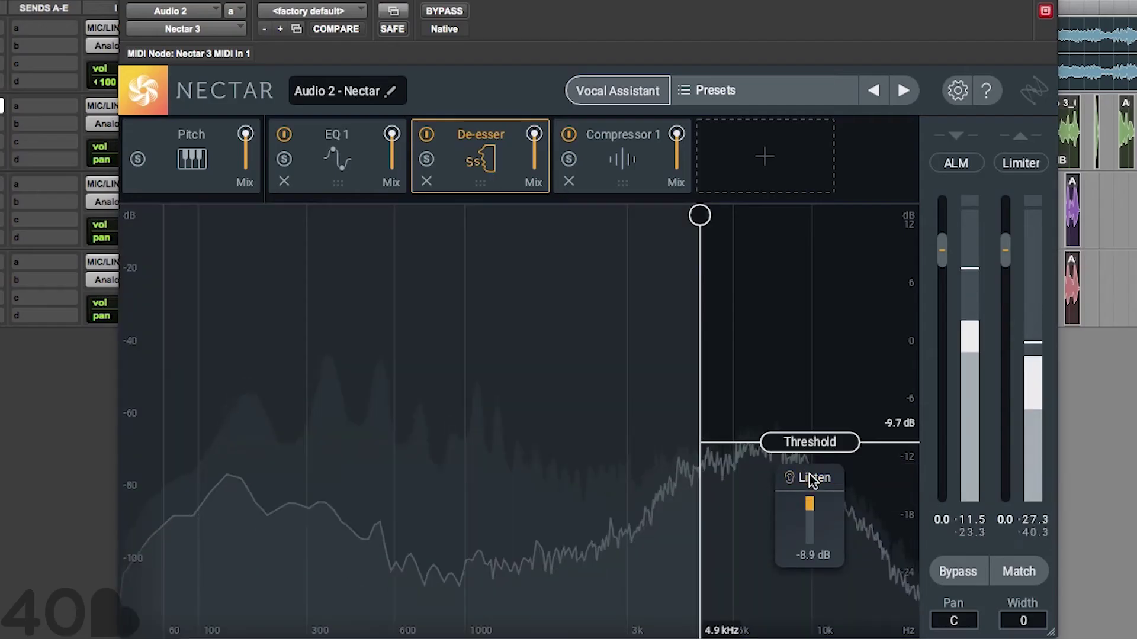
left_click_drag(813, 442, 816, 434)
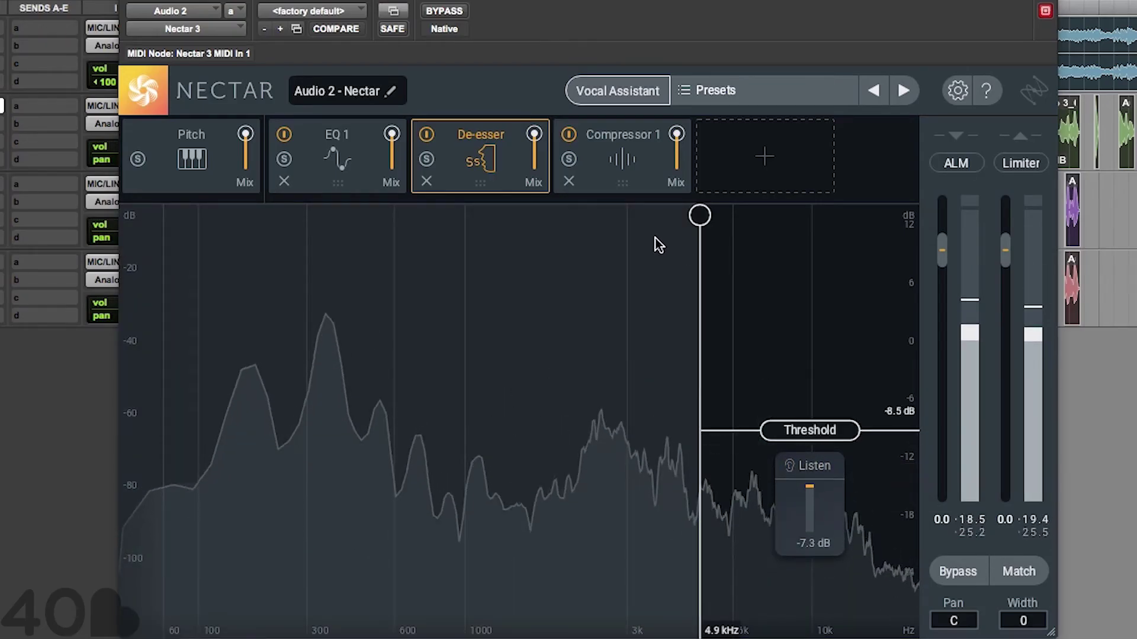
- Add a second EQ module and place it between the De-esser and Compressor 1
left_click(764, 159)
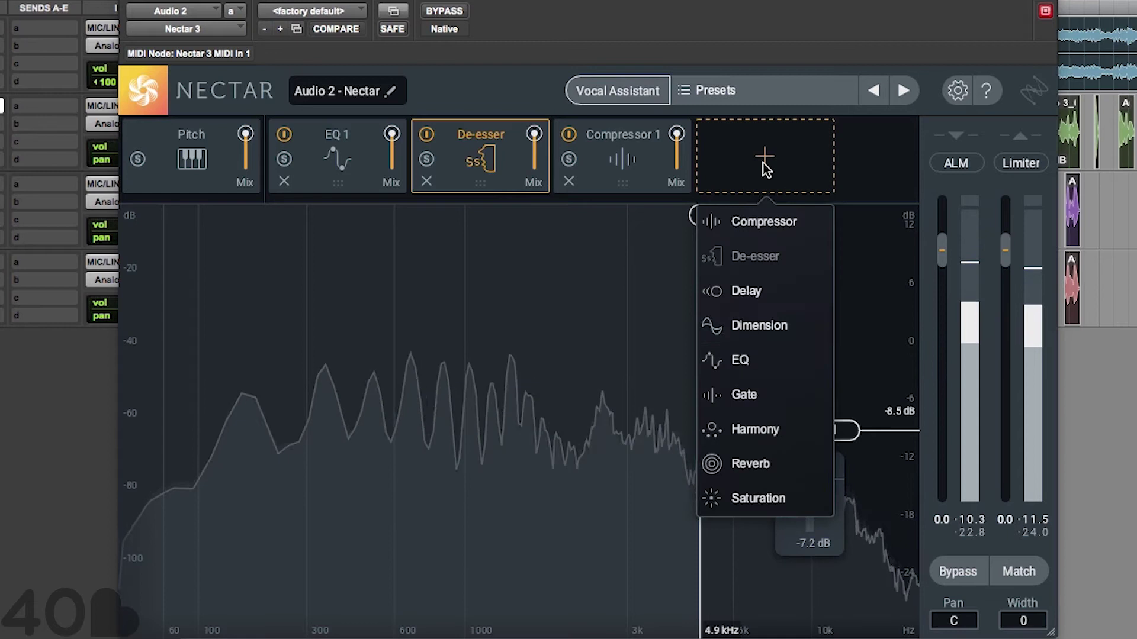
left_click(790, 365)
left_click_drag(679, 179, 573, 172)
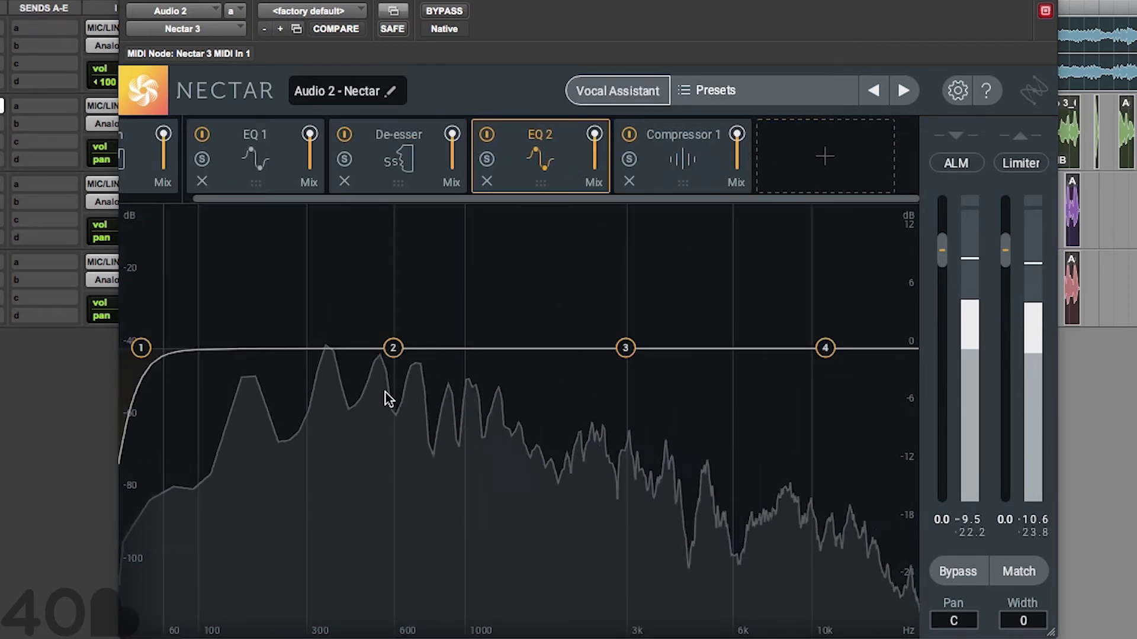
- Solo node 2 in EQ 2, audition it boosted at about 602 Hz, and set its gain to -2.0 dB
left_click(394, 348)
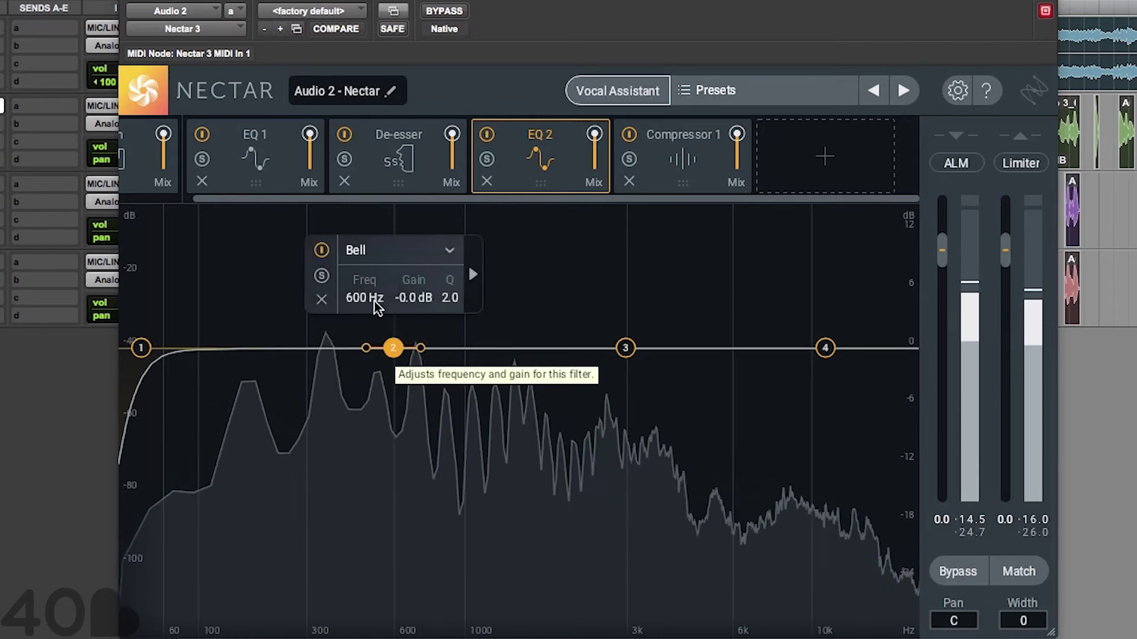
left_click(322, 276)
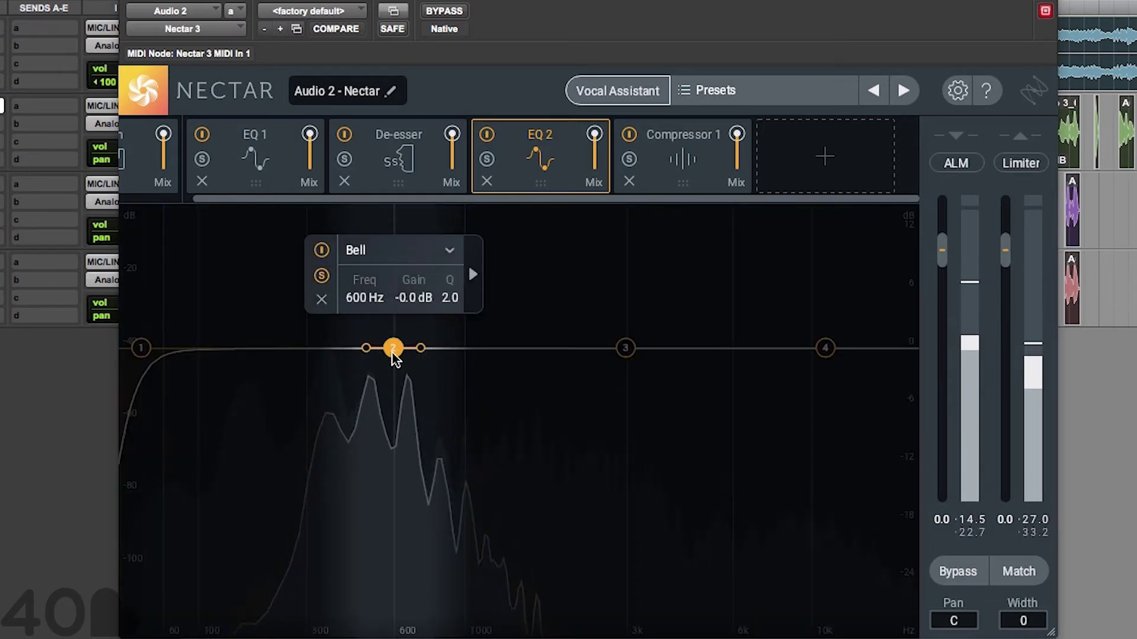
left_click_drag(394, 350, 393, 297)
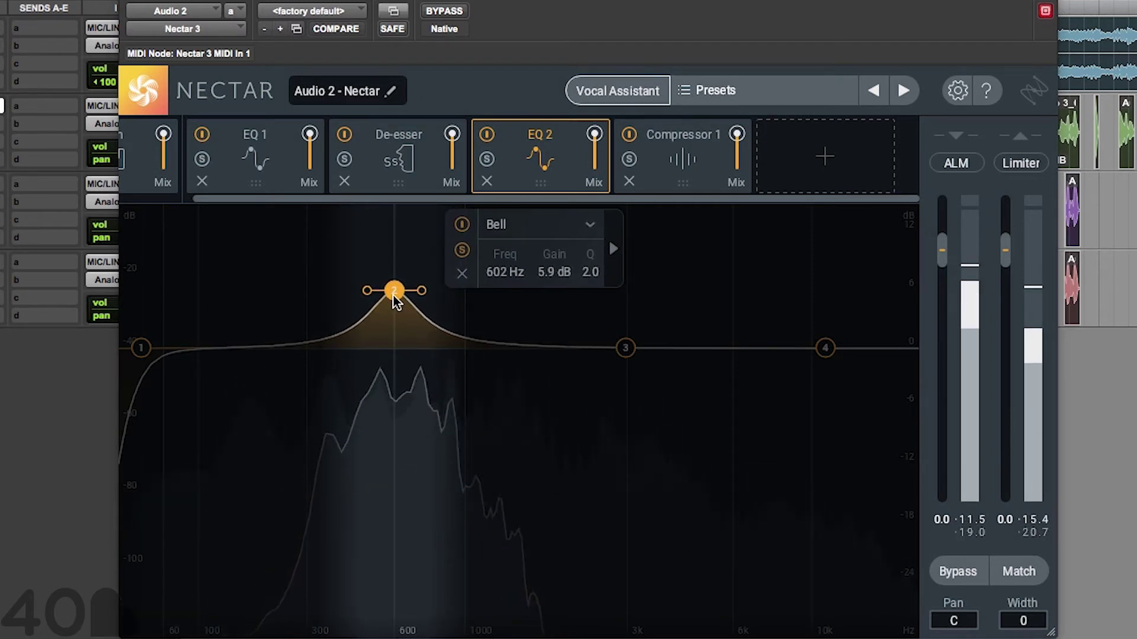
double_click(545, 271)
type("-2")
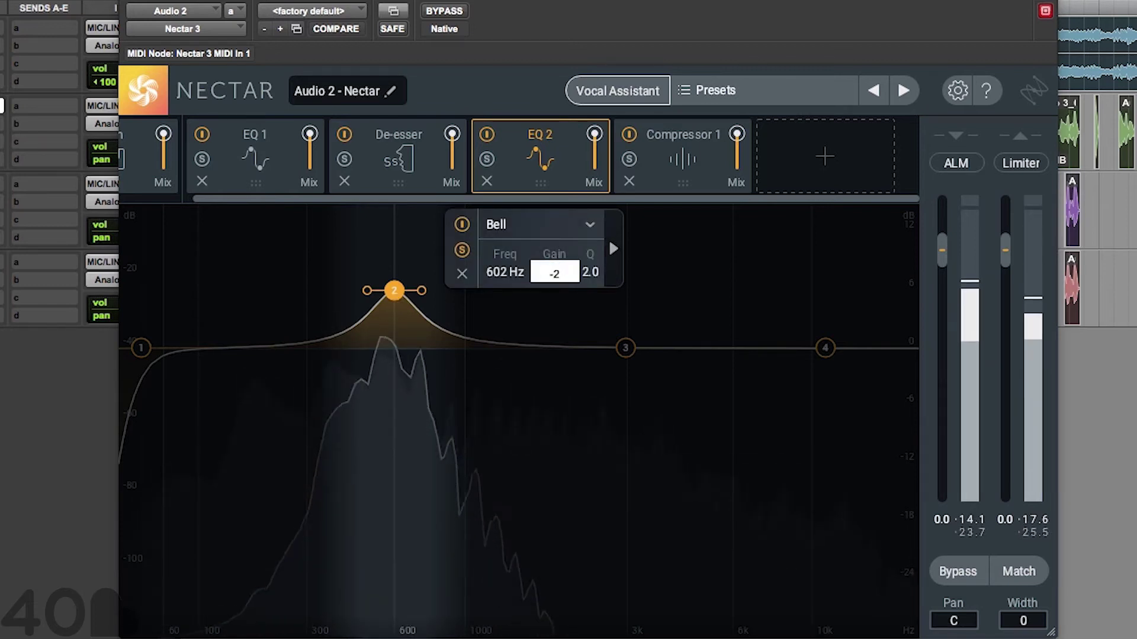
key("Return")
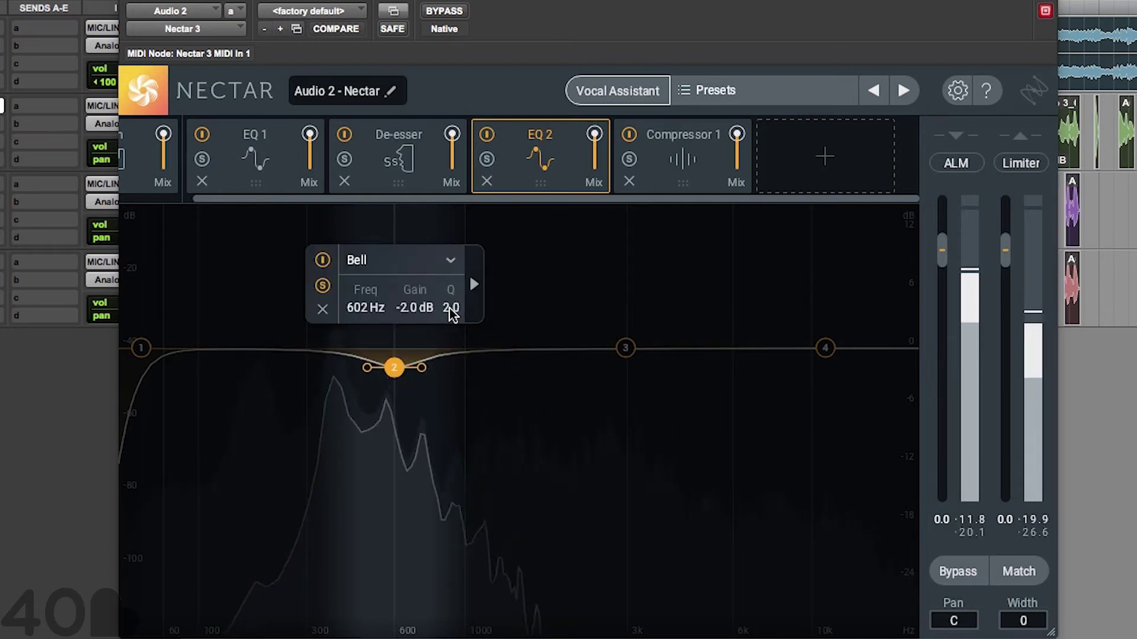
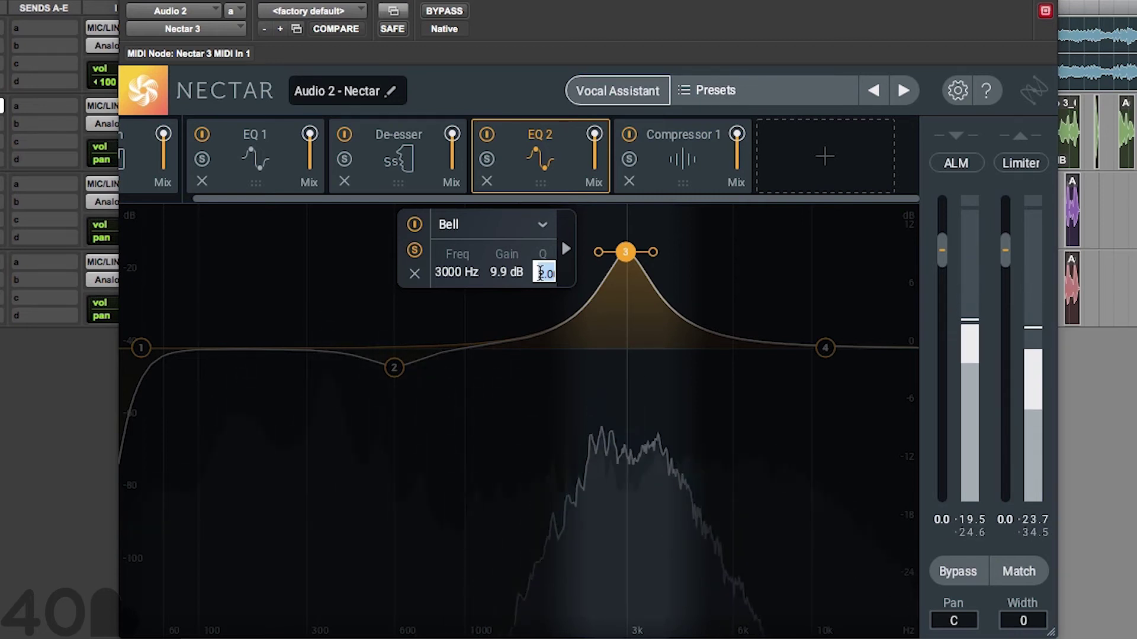
- Set the Q of EQ 2's node 3 to 0.5 and its gain to 2.5 dB
type(".5")
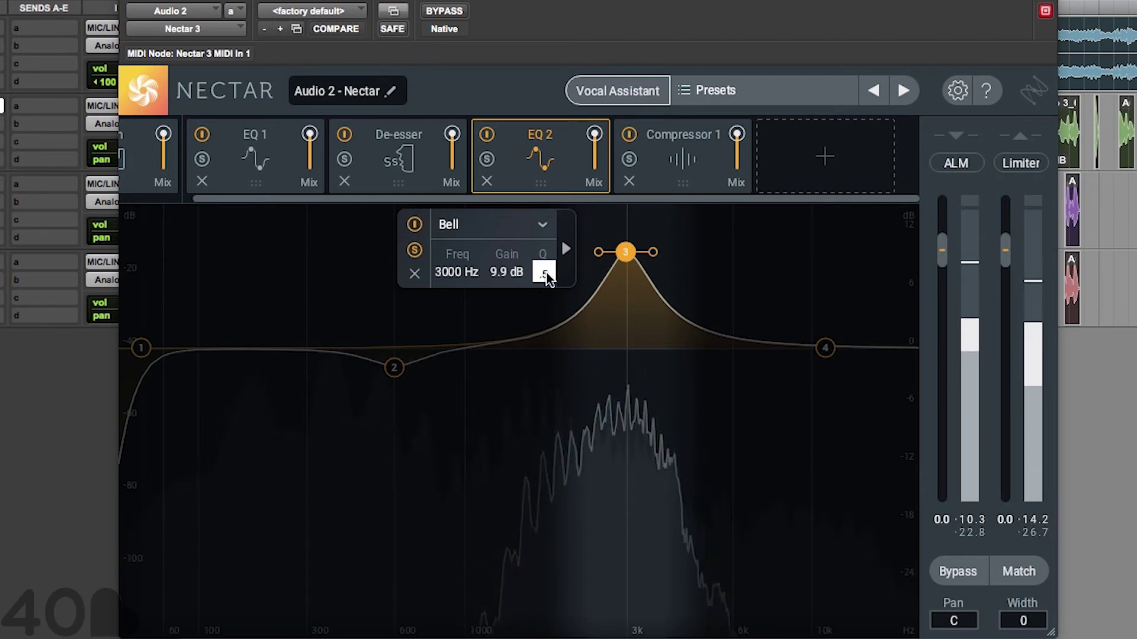
key("Return")
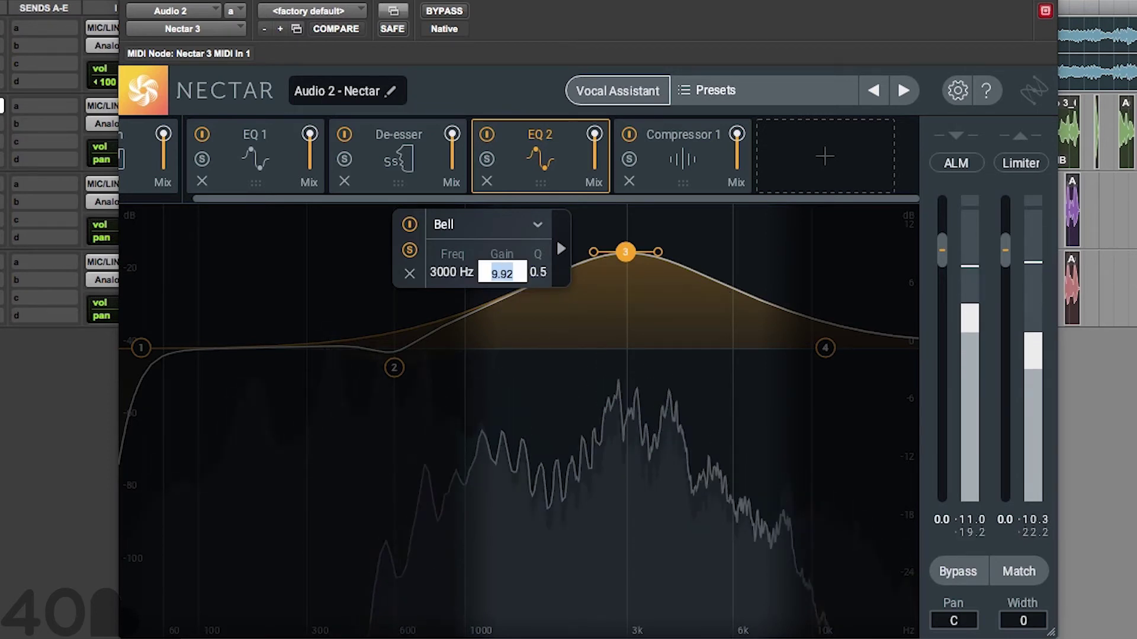
type("5")
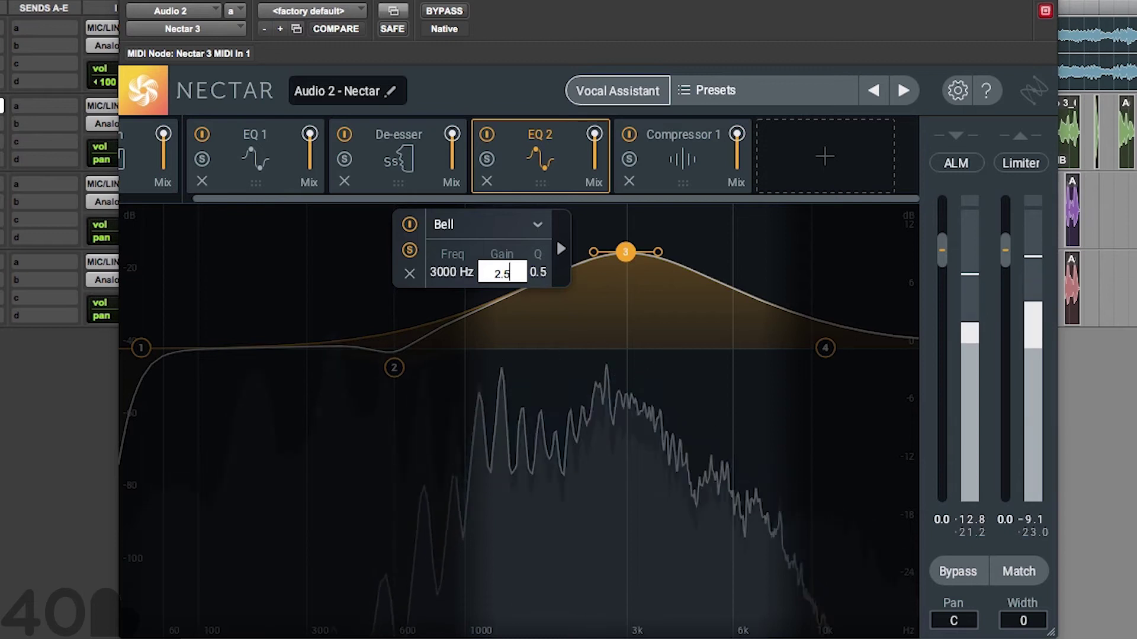
key("Return")
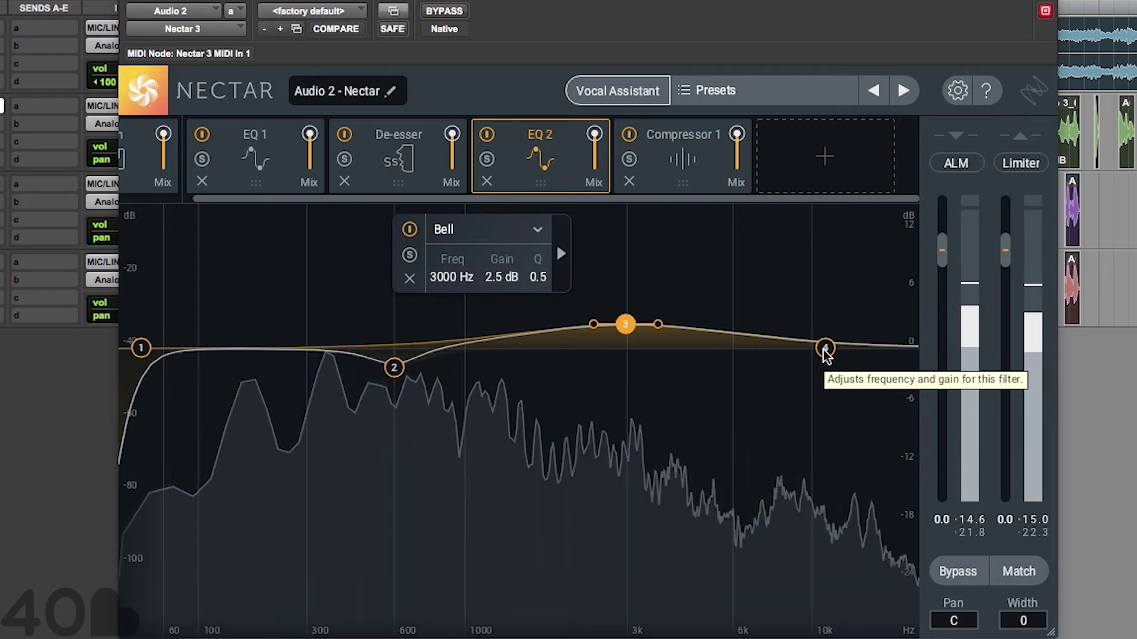
- Solo EQ 2's node 4 with about 7.1 dB of boost near 11356 Hz and change it to a Bell filter
left_click(825, 348)
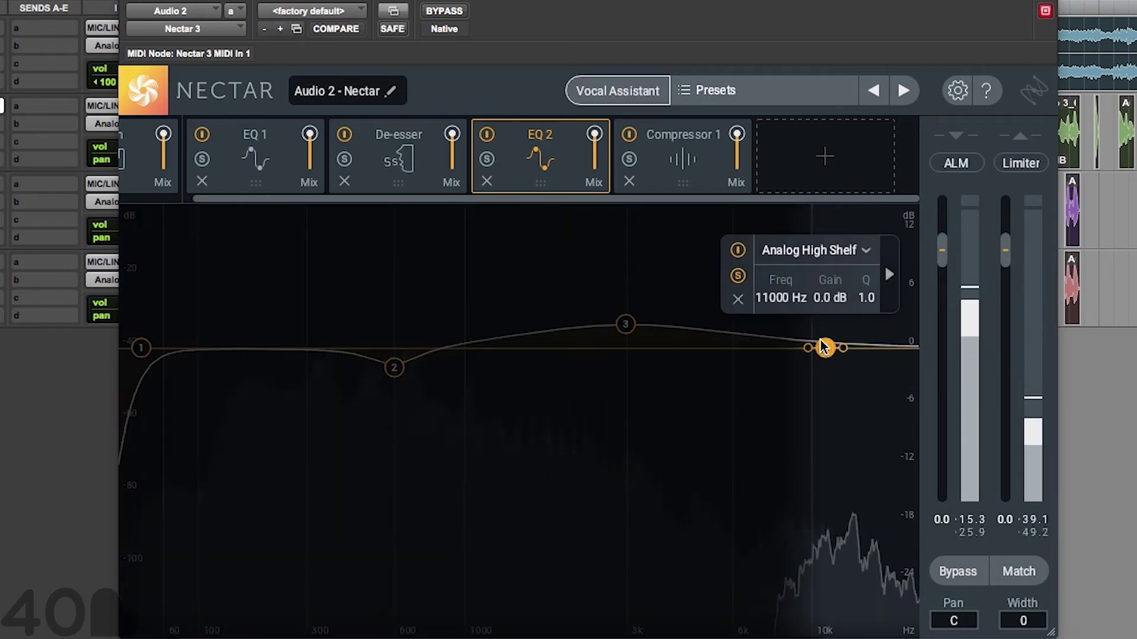
left_click_drag(823, 347, 815, 275)
left_click(716, 227)
mouse_move(713, 253)
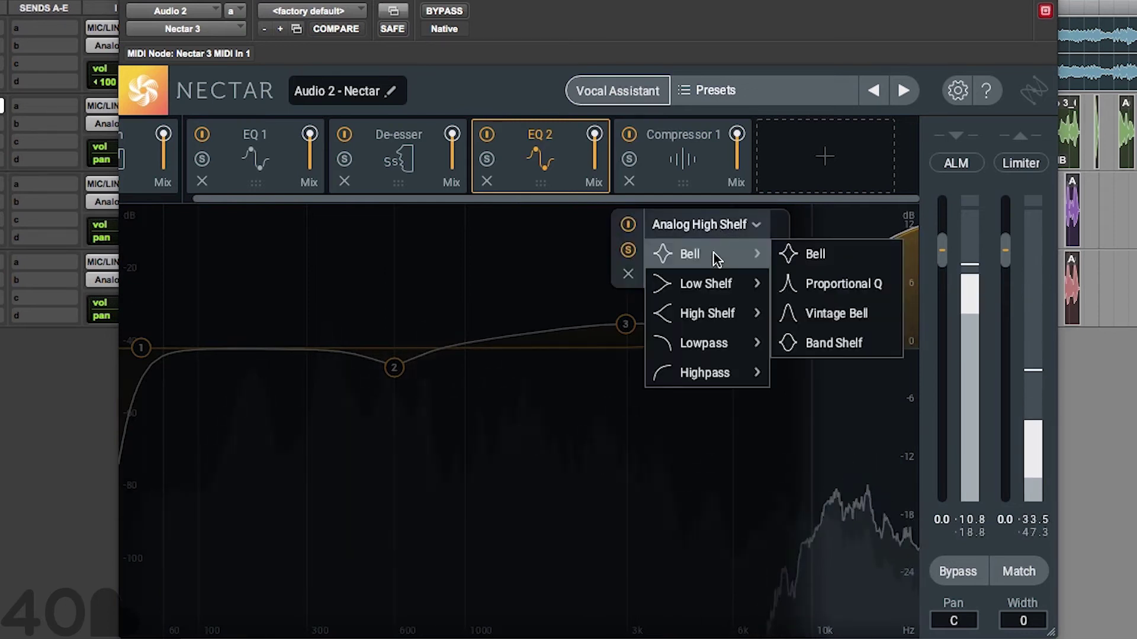
mouse_move(714, 302)
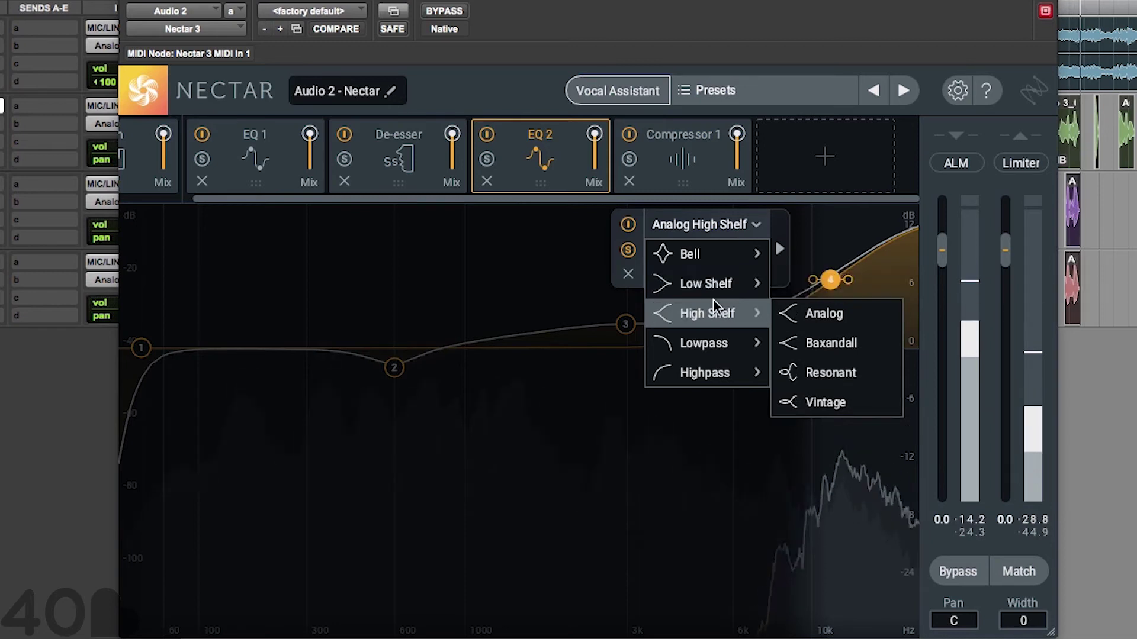
left_click(713, 255)
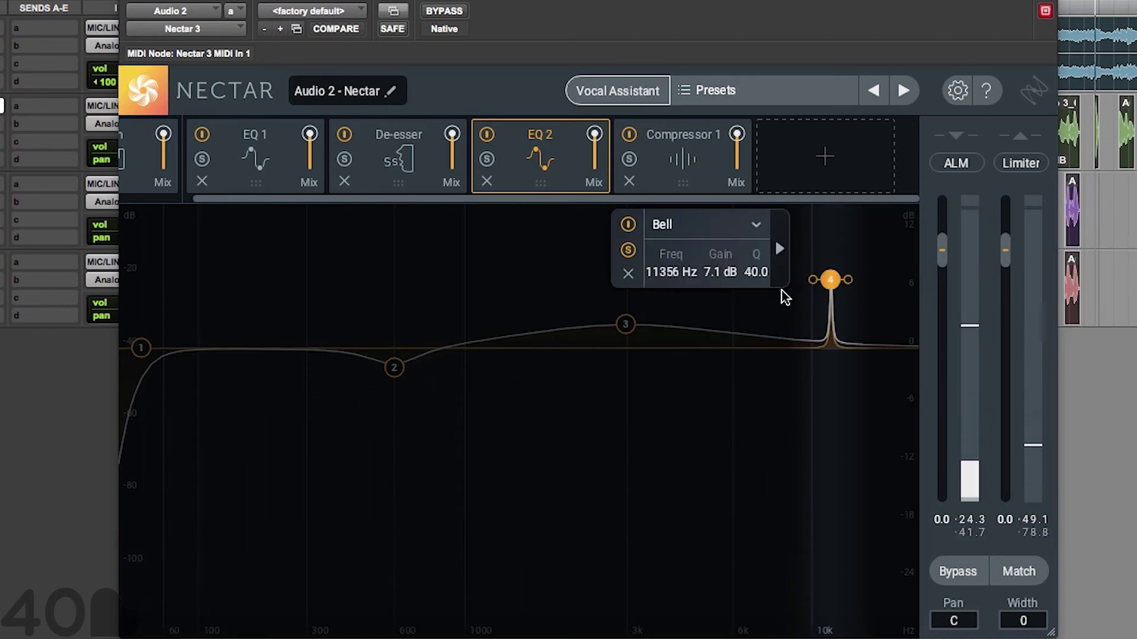
- Try a Q of 0.1 on EQ 2's node 4
double_click(754, 273)
type("0")
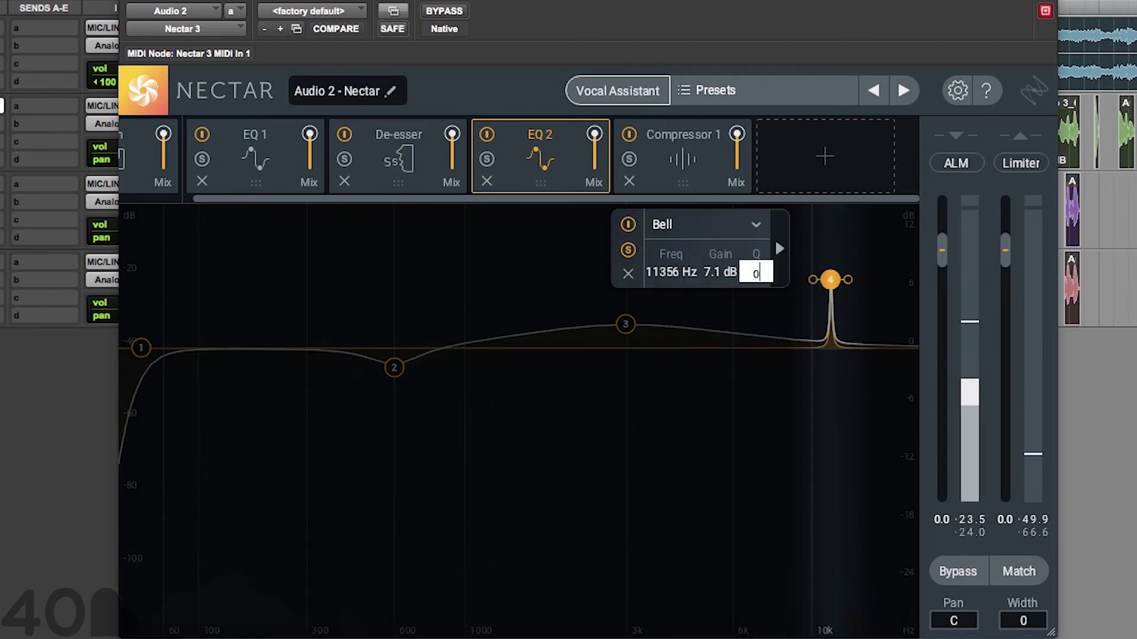
type(".1")
key("Return")
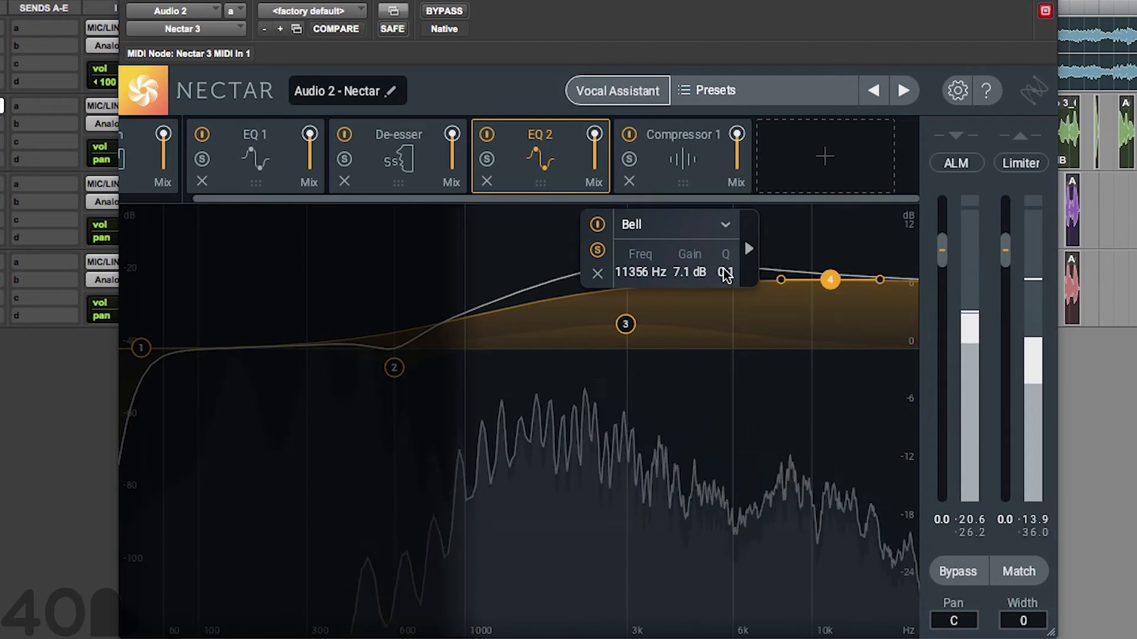
- Set the Q of EQ 2's node 4 to 1.0 and sweep it to about 5014 Hz with about 9.8 dB of boost
double_click(725, 273)
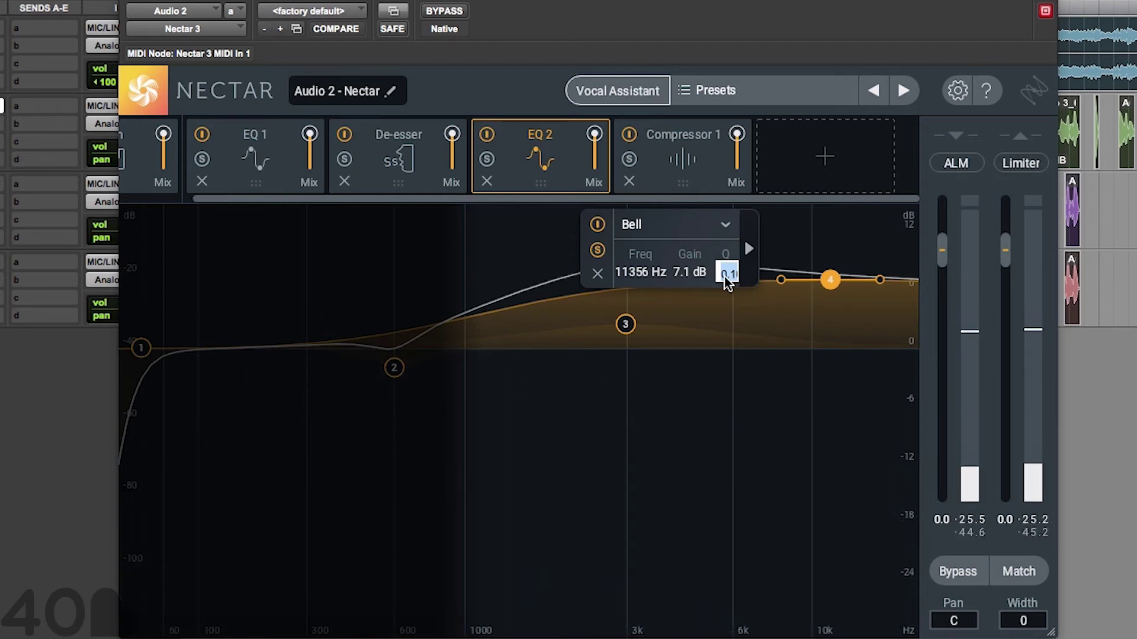
type("1")
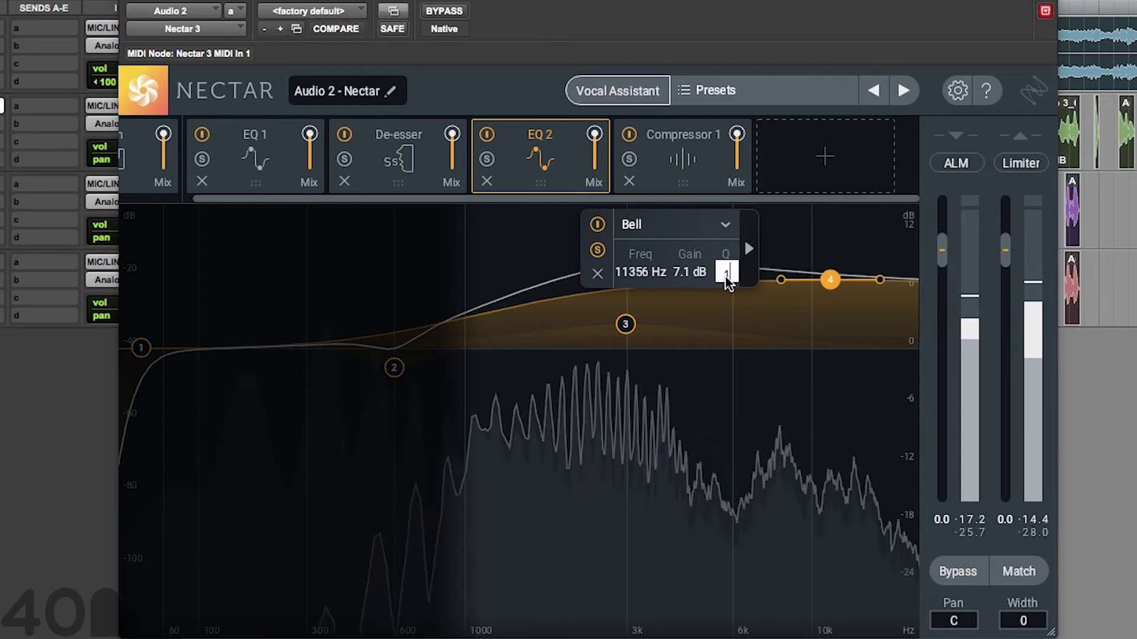
key("Return")
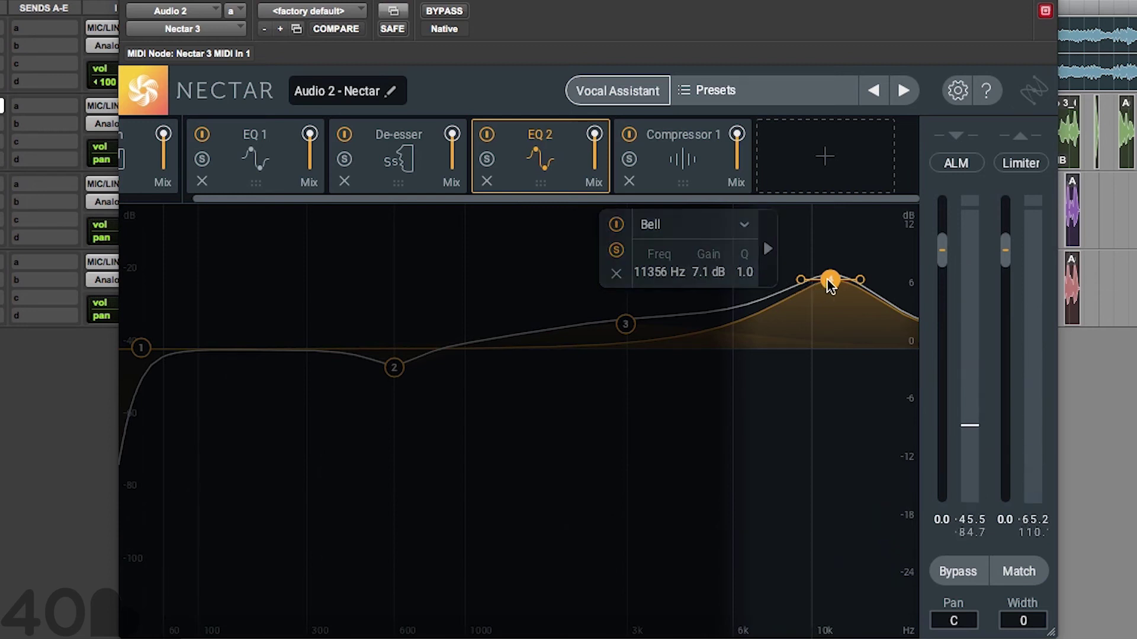
left_click_drag(826, 279, 701, 275)
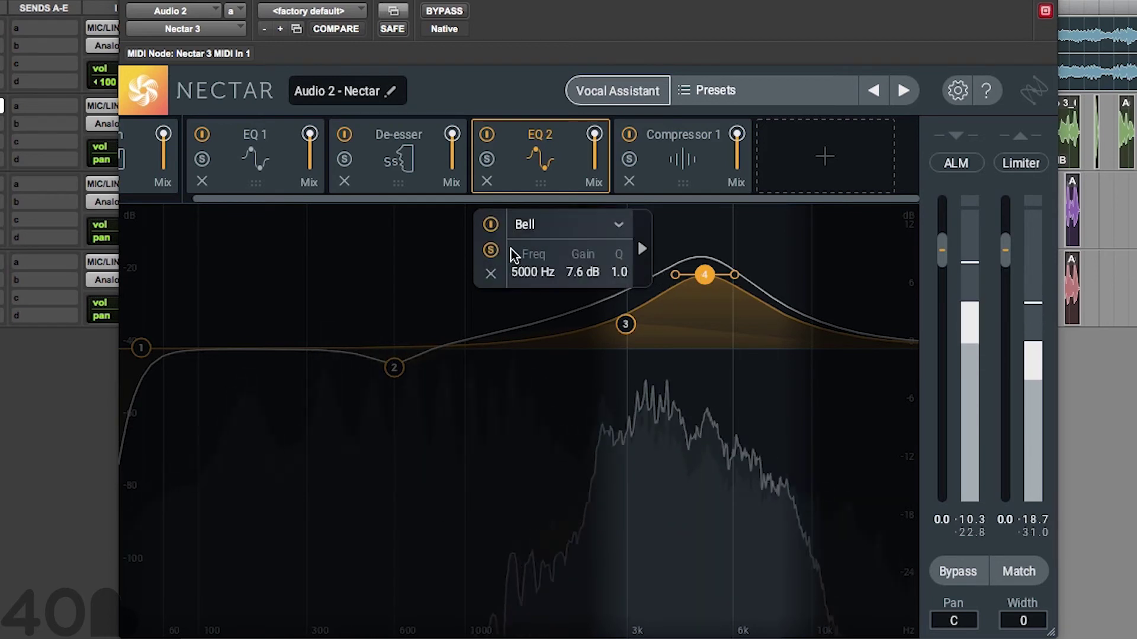
mouse_move(702, 276)
left_mouse_down()
mouse_move(702, 241)
mouse_move(701, 253)
left_mouse_up()
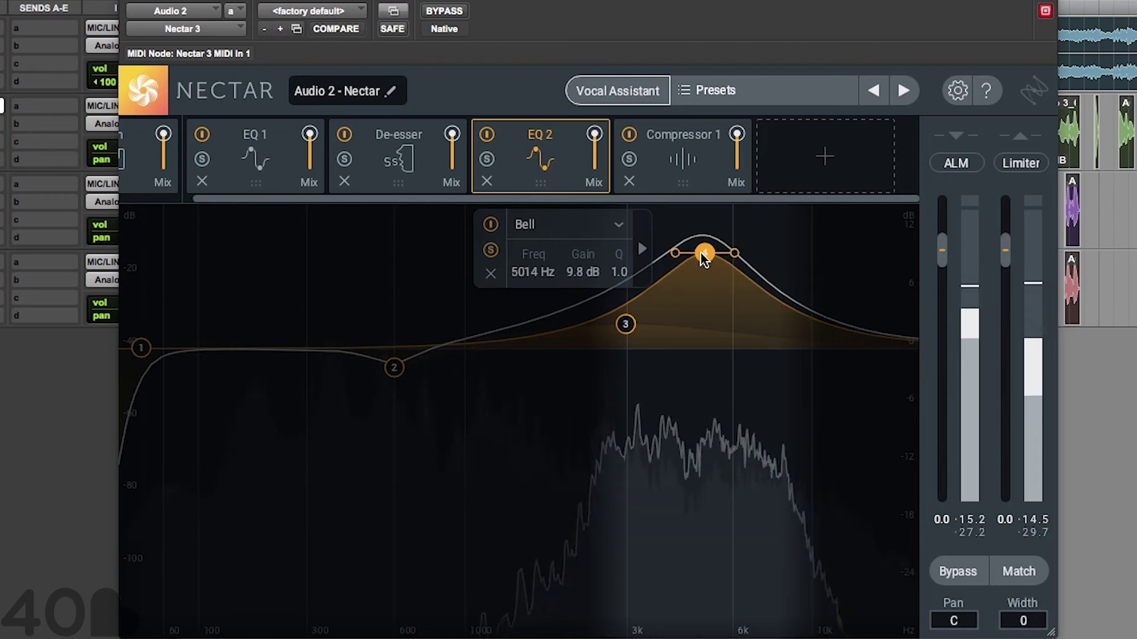
- Set EQ 2's node 4 to 5000 Hz with 1.5 dB of gain and turn its solo off
double_click(528, 271)
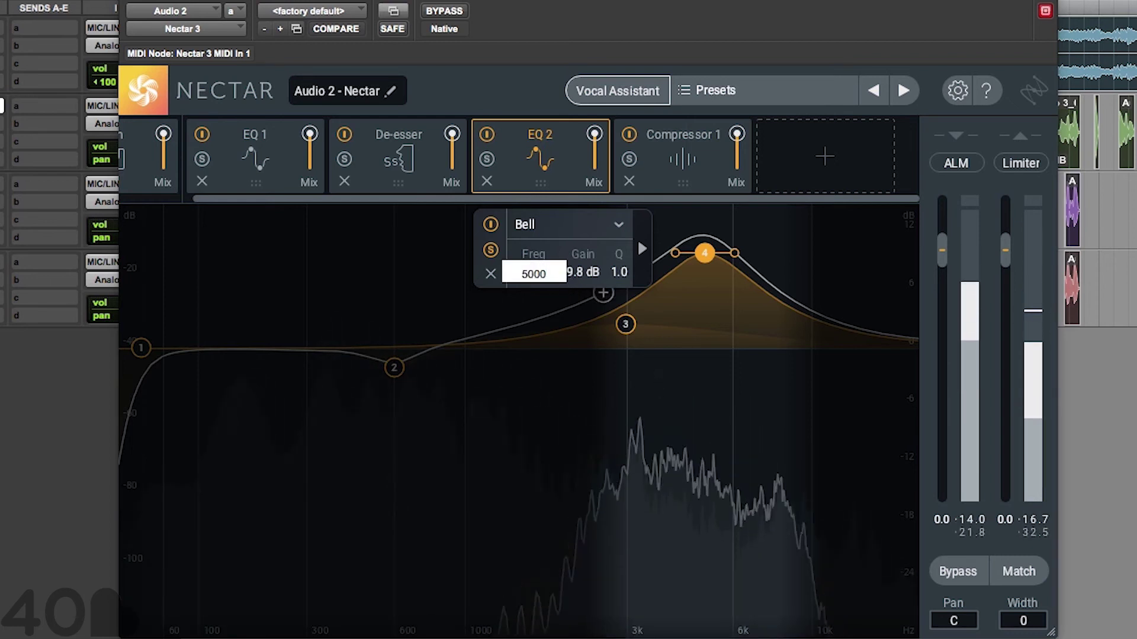
key("Return")
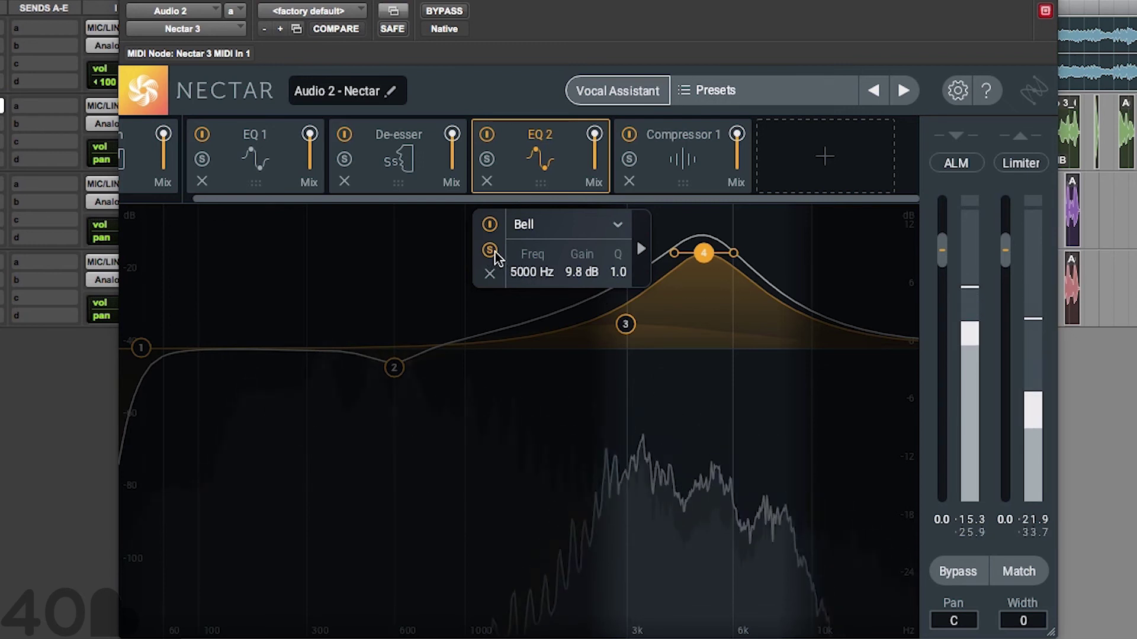
double_click(572, 273)
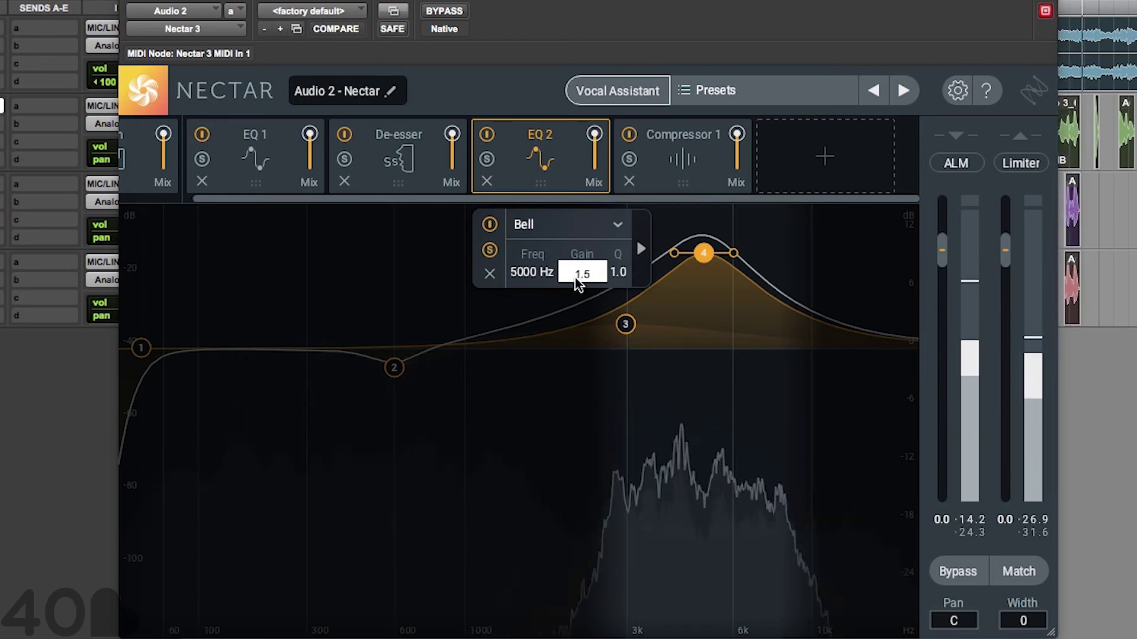
key("Return")
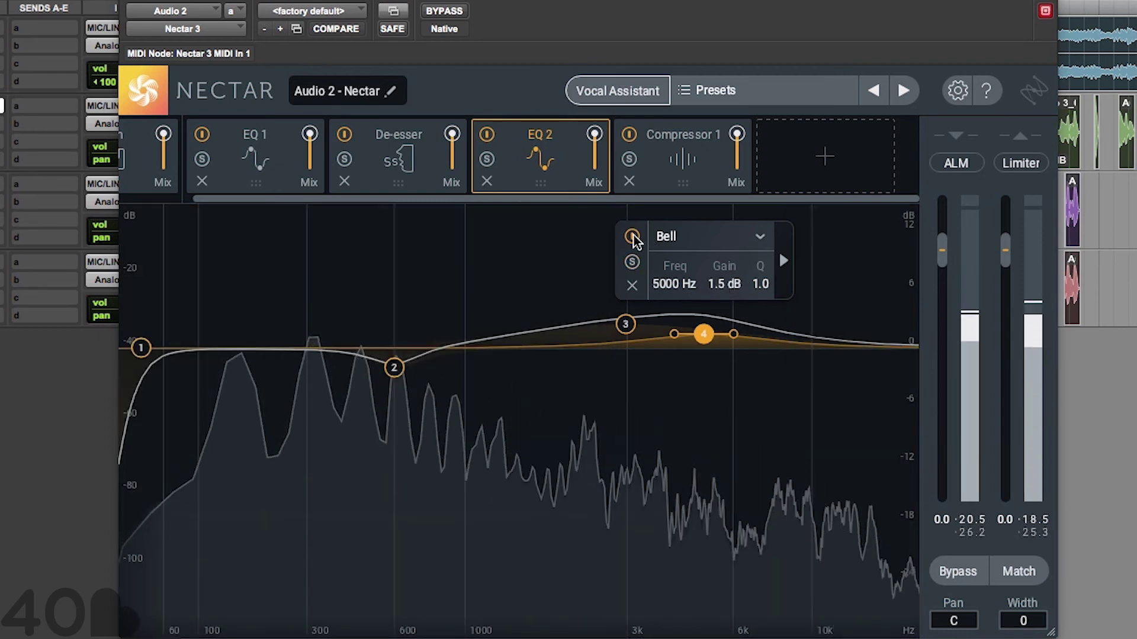
- Add an Analog High Shelf as EQ 2's node 5, solo it and sweep it to about 1205 Hz with about 3.9 dB of boost
left_click(840, 345)
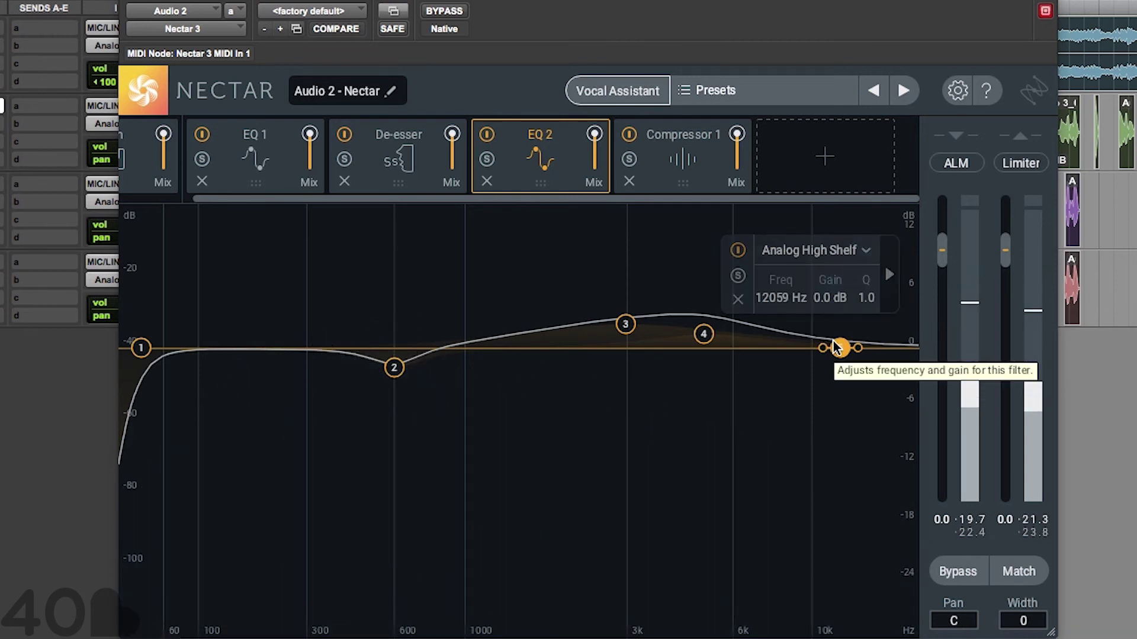
left_click_drag(835, 346, 499, 317)
left_click(337, 251)
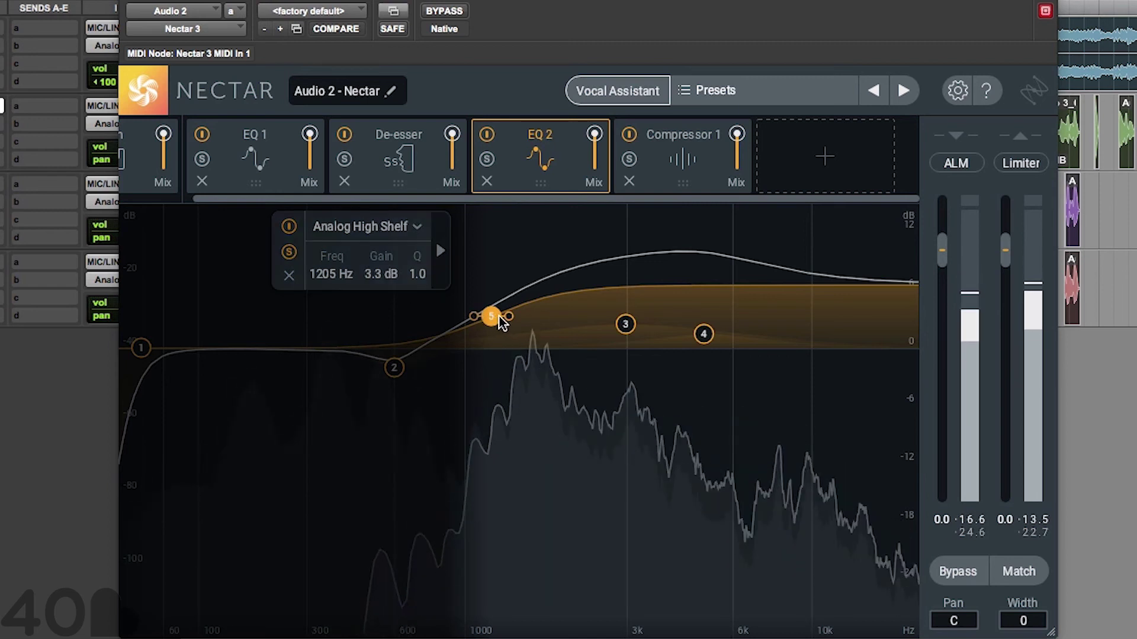
mouse_move(499, 317)
left_mouse_down()
mouse_move(753, 313)
mouse_move(494, 311)
left_mouse_up()
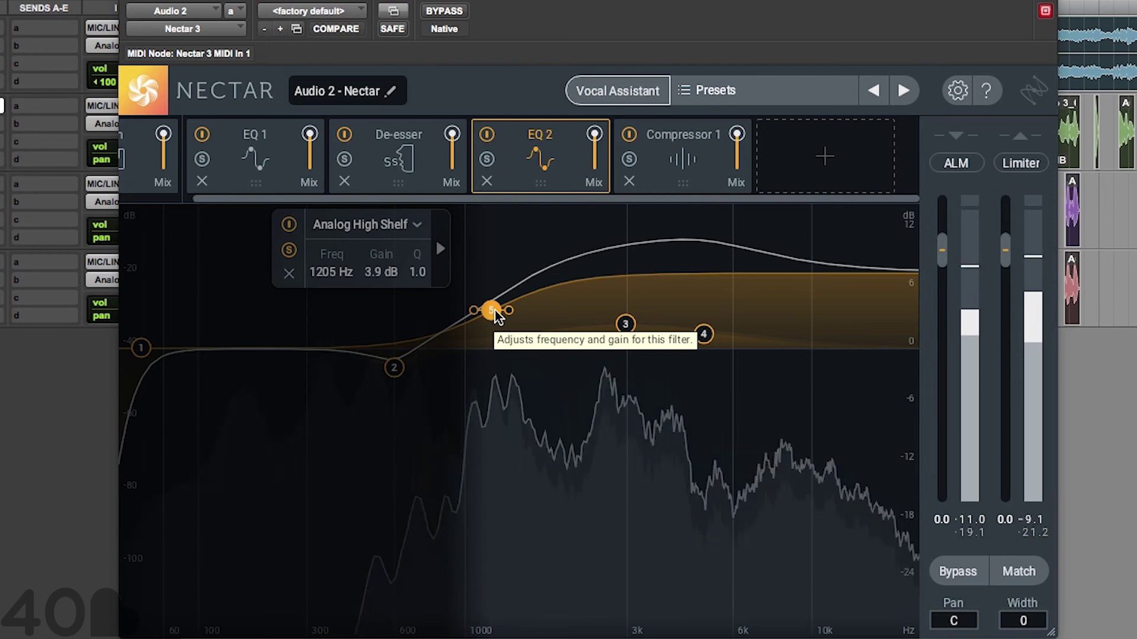
- Set the gain of EQ 2's node 5 to 2.0 dB and its Q to 0.2, and turn its solo off
double_click(375, 273)
type("2.0")
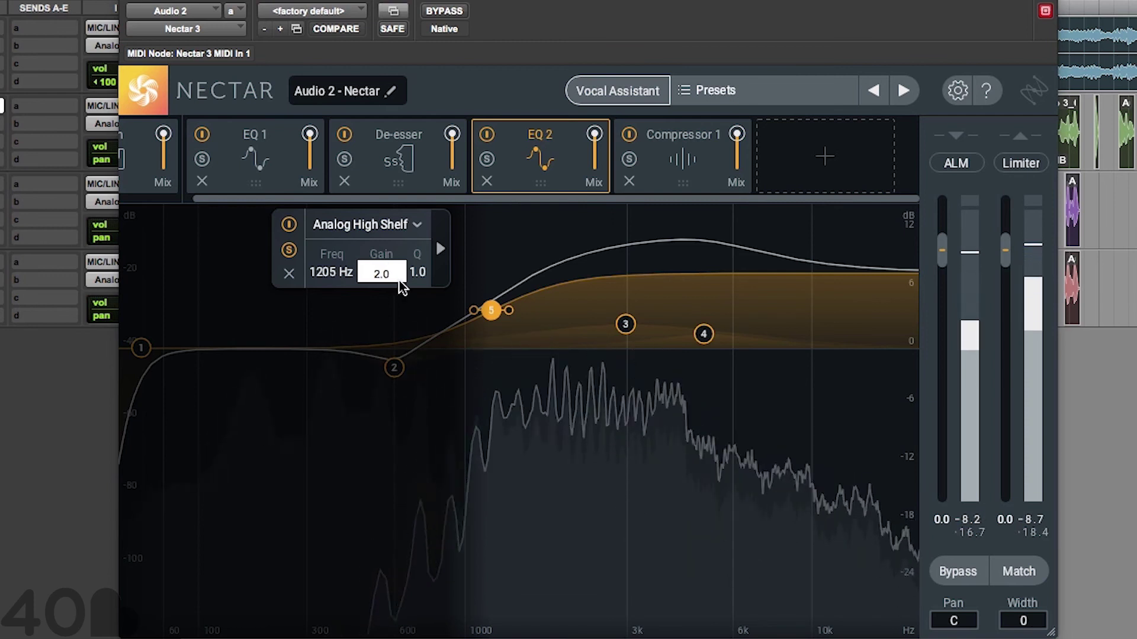
key("Return")
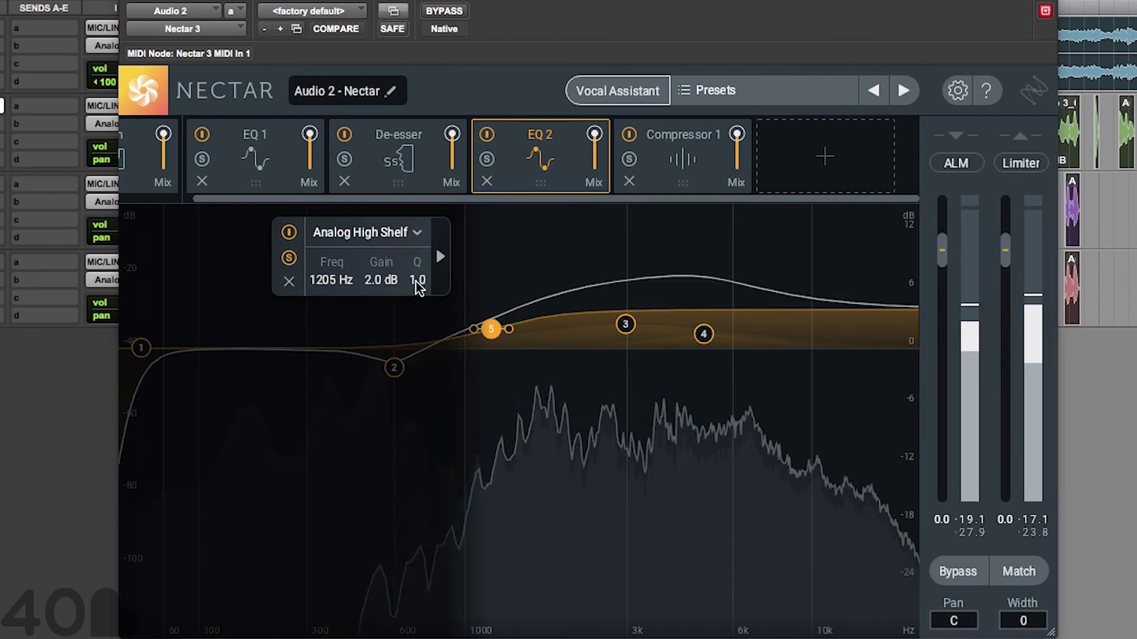
double_click(416, 280)
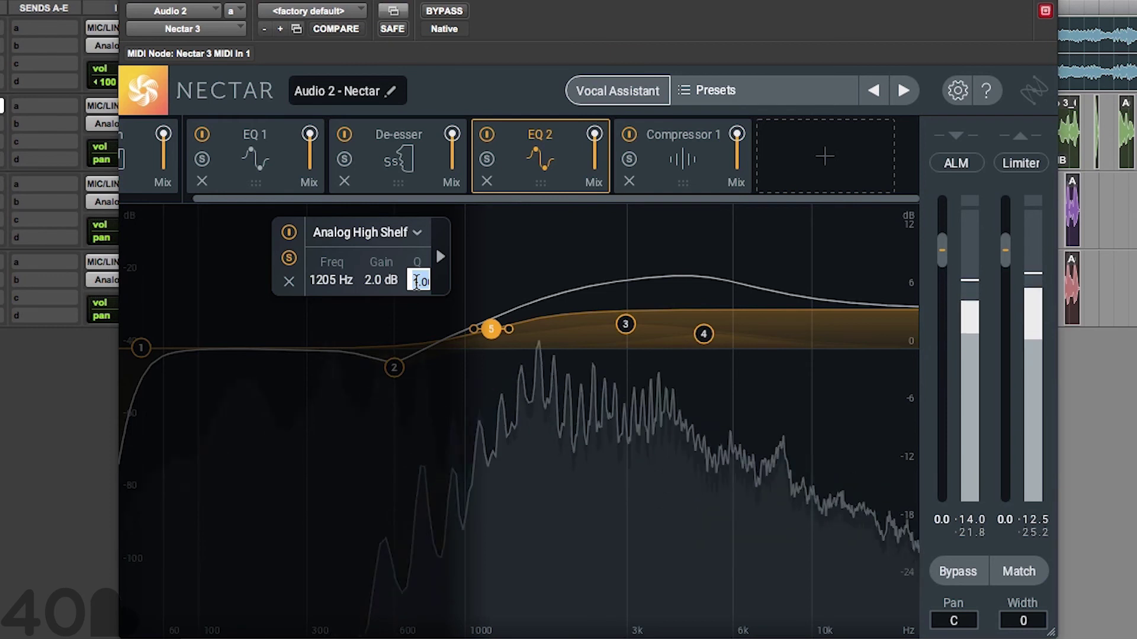
key("BackSpace")
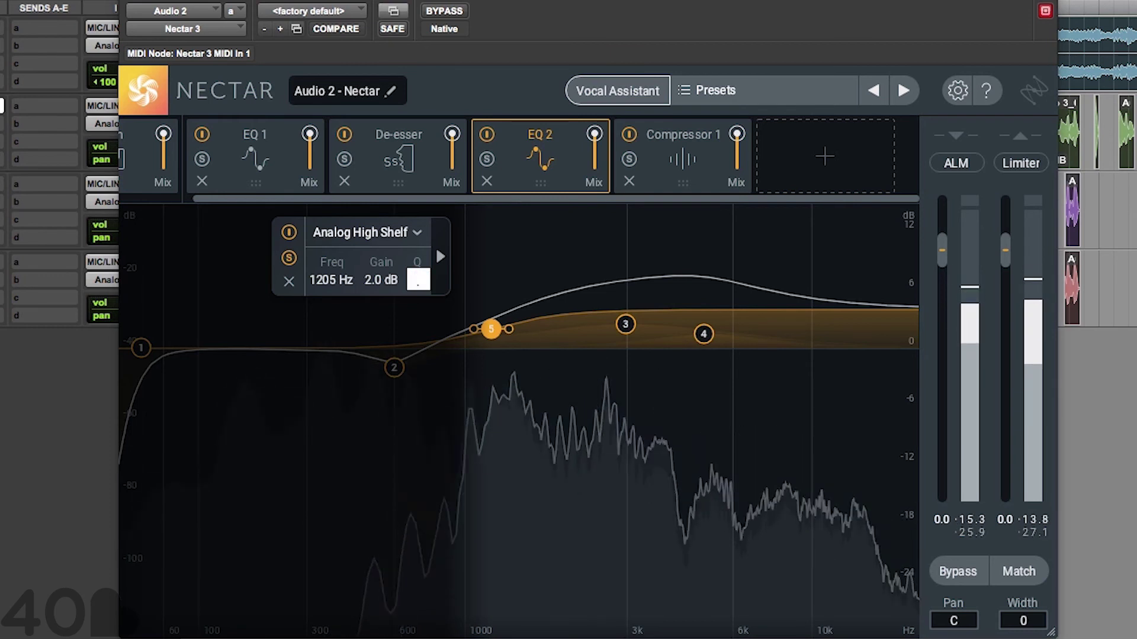
type(".2")
key("Return")
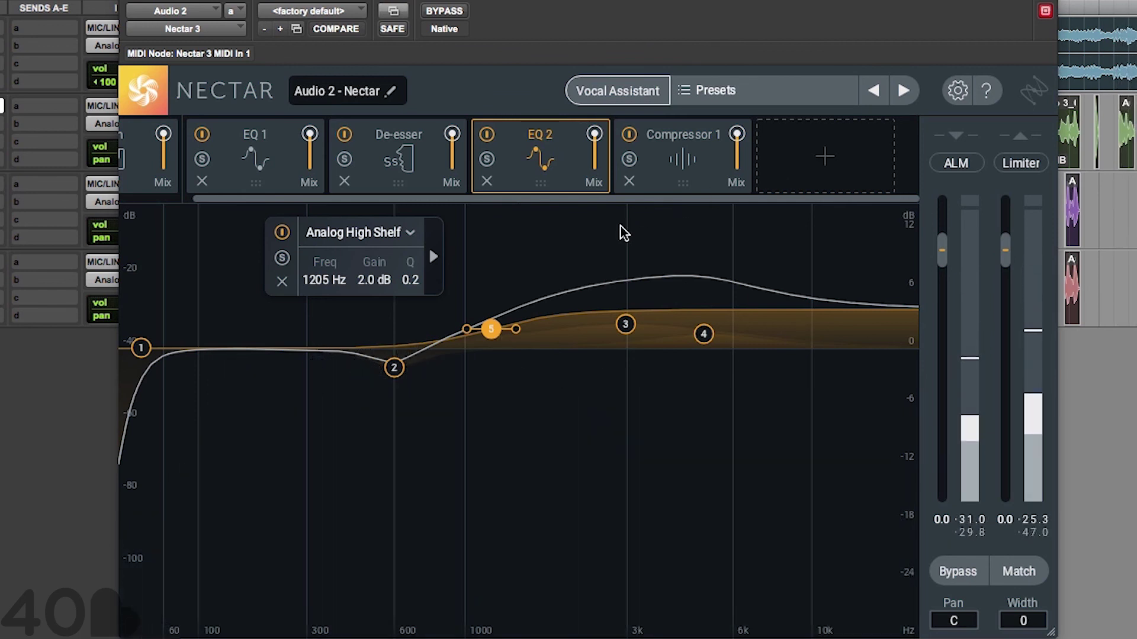
- Compare the vocal with Nectar 3 bypassed and active, leaving the plug-in active
left_click(445, 12)
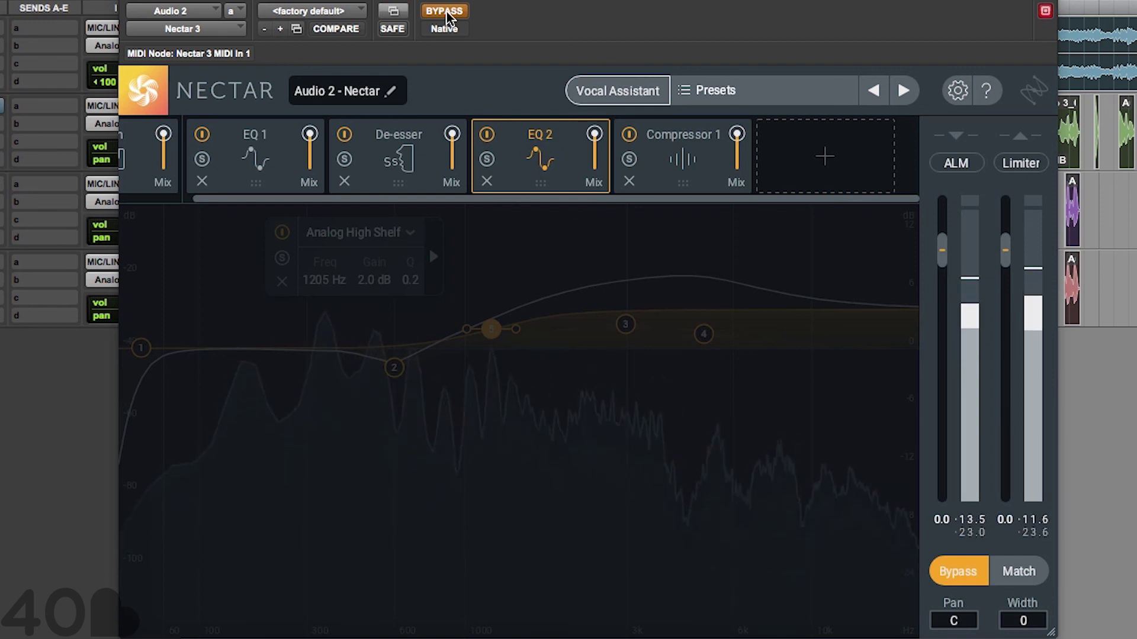
left_click(445, 12)
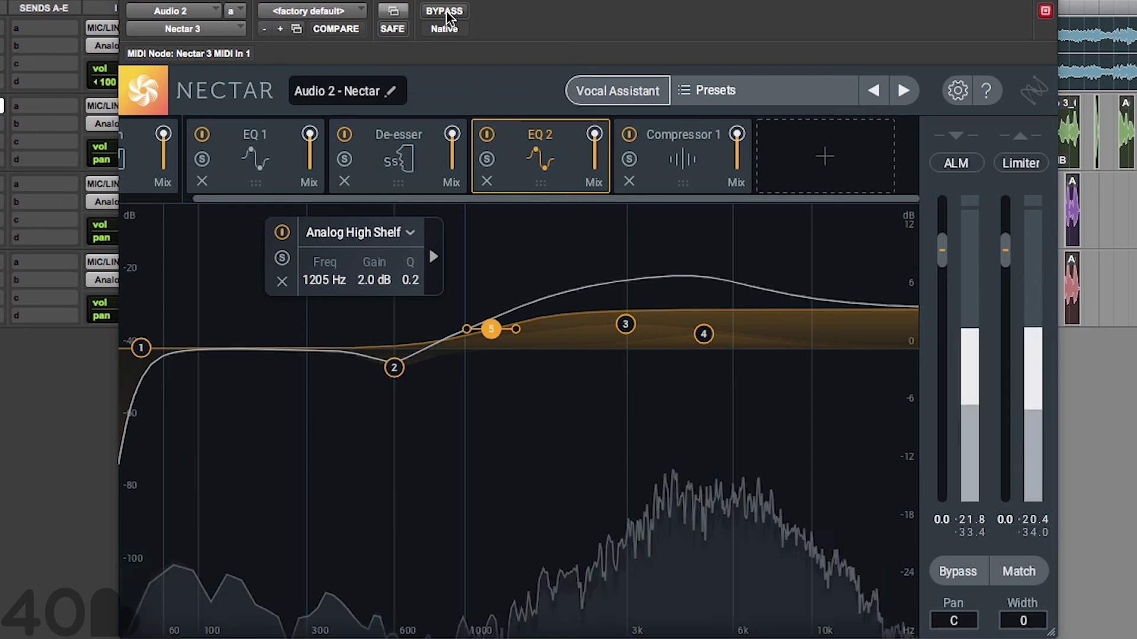
left_click(446, 12)
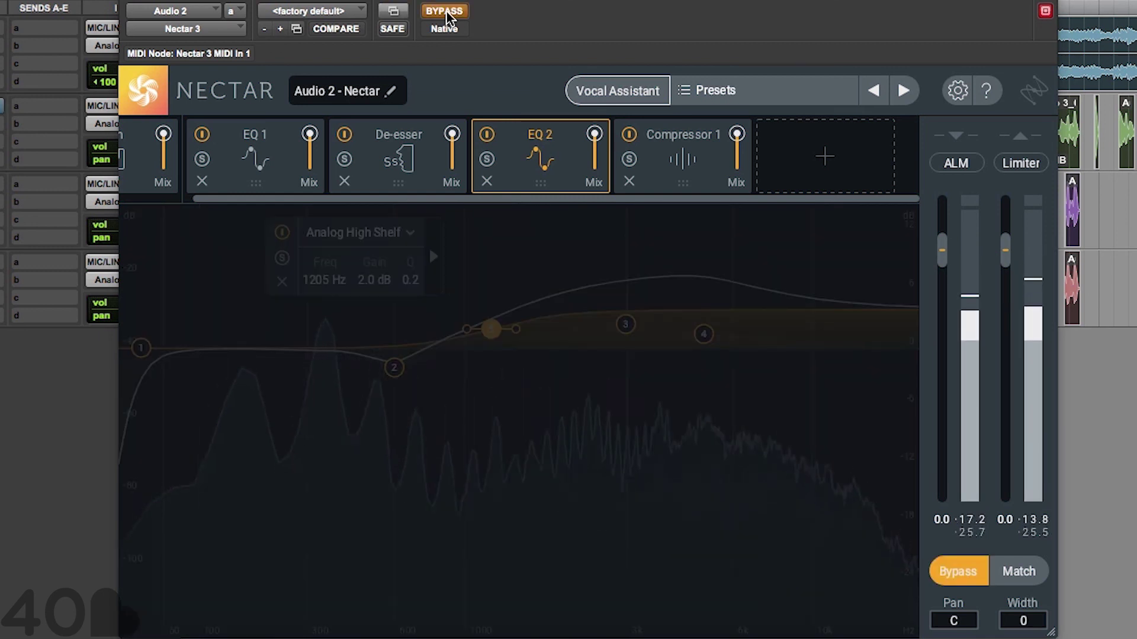
left_click(445, 12)
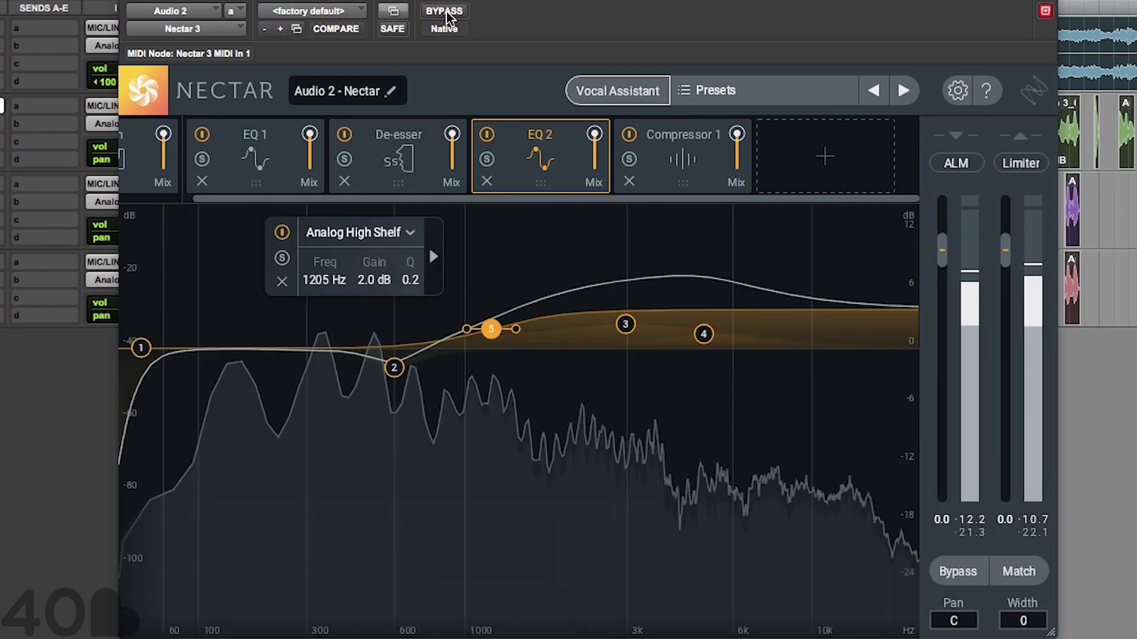
- Move the Nectar 3 window clear of the Audio 2 clips and compare its bypassed and active sound during playback
left_click_drag(496, 0, 557, 189)
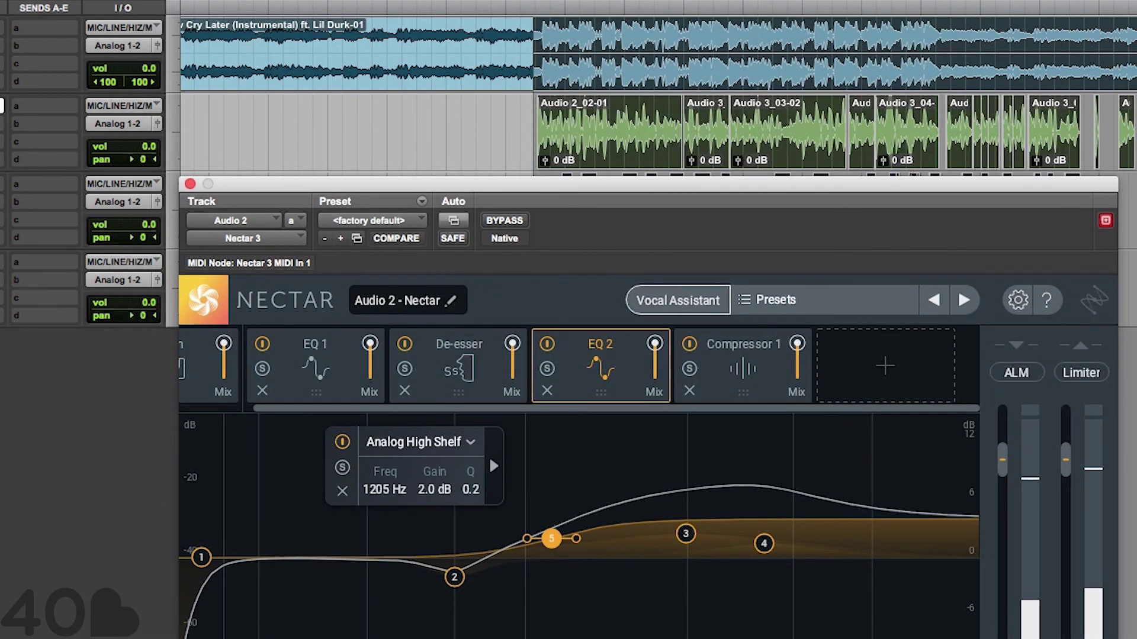
left_click(504, 221)
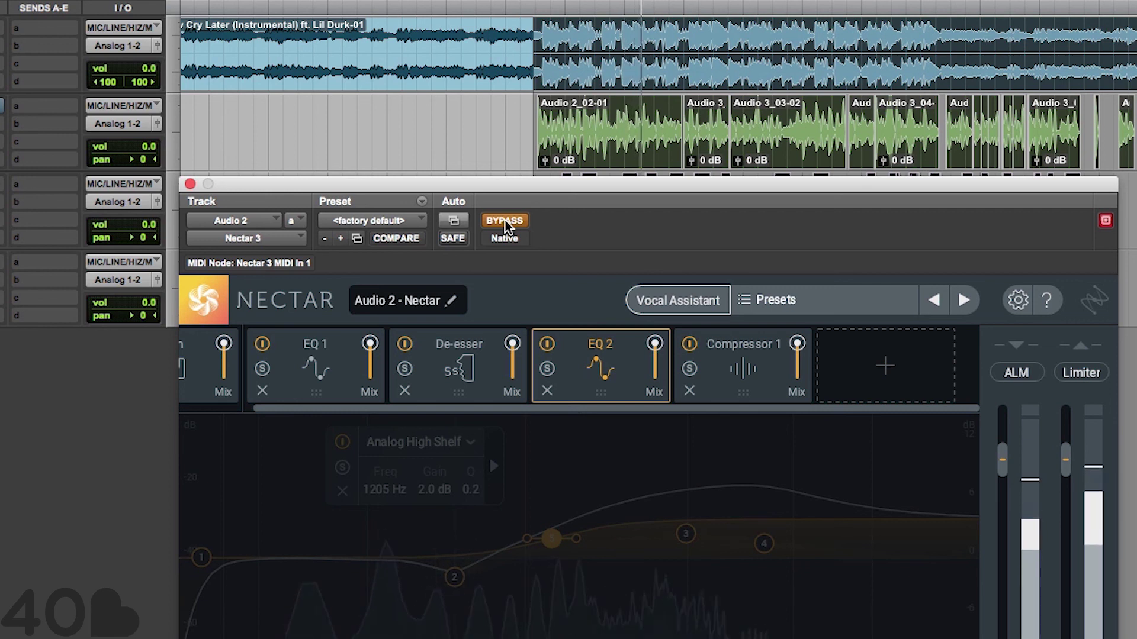
left_click(505, 221)
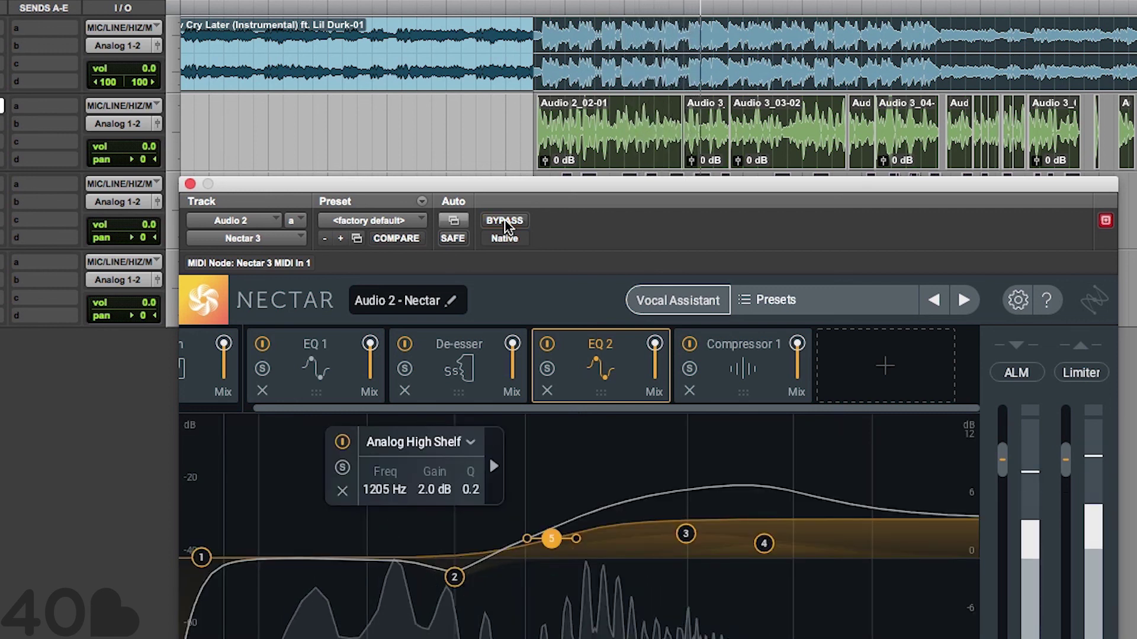
left_click(505, 221)
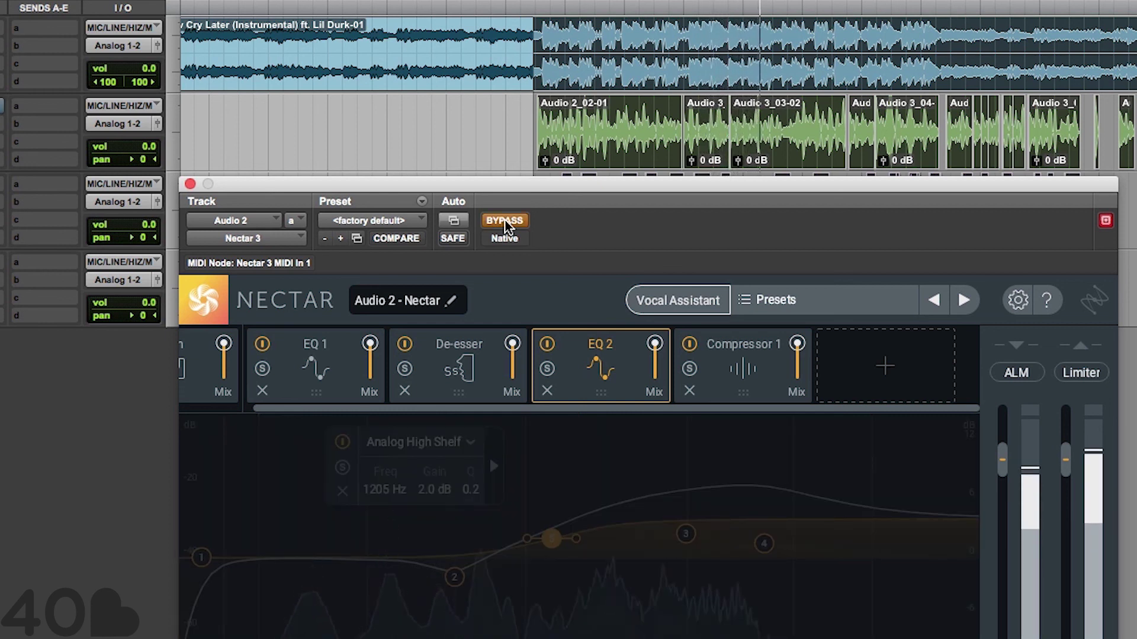
left_click(504, 220)
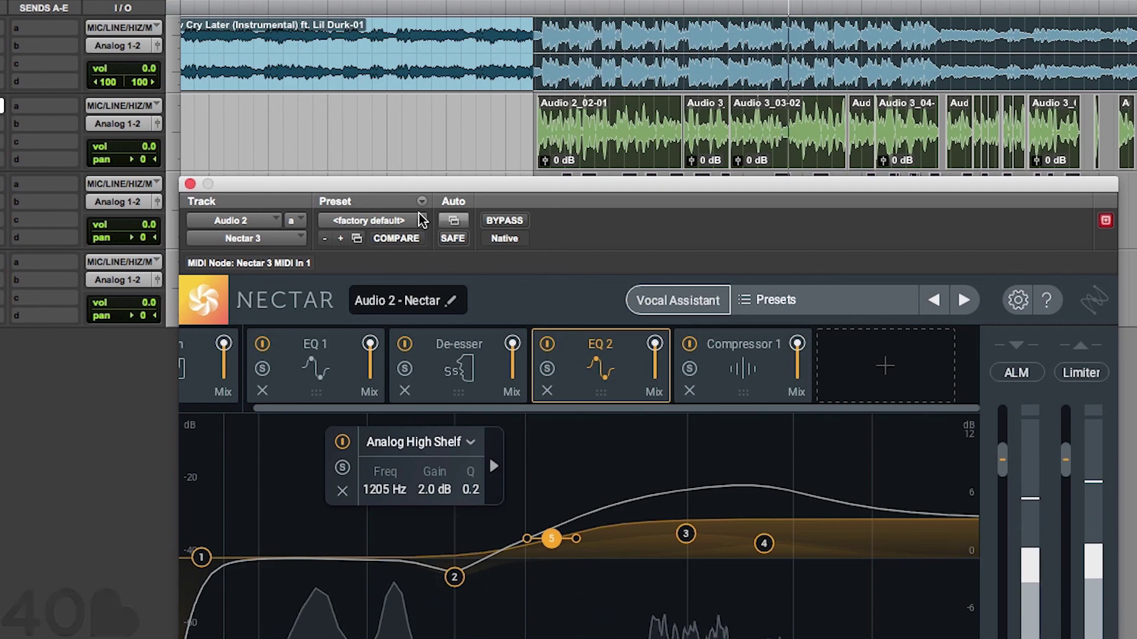